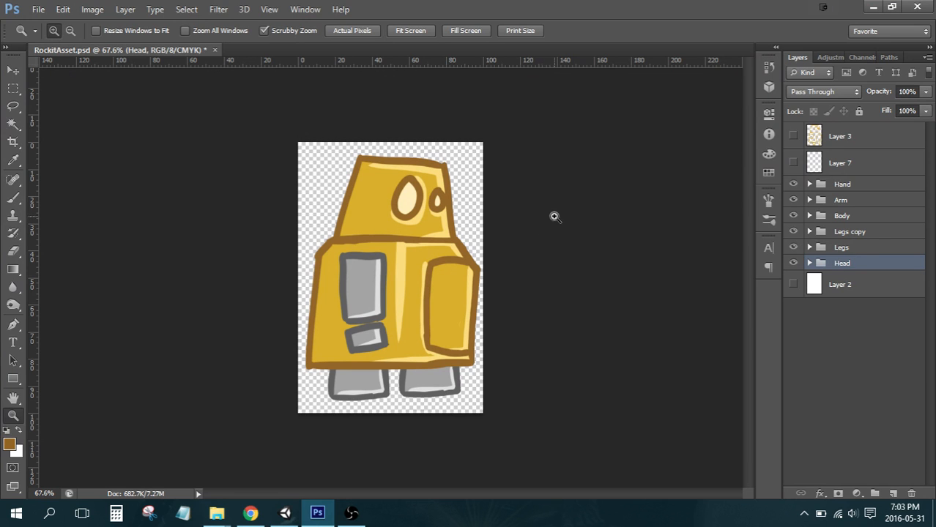
pyautogui.moveTo(380, 257); pyautogui.dragTo(401, 274)
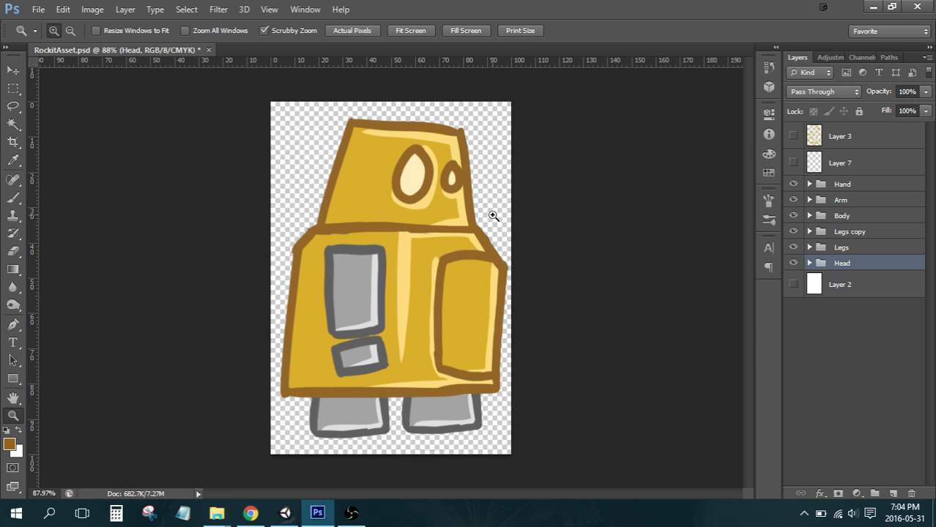
pyautogui.moveTo(542, 220)
pyautogui.mouseDown()
pyautogui.moveTo(487, 207)
pyautogui.moveTo(511, 218)
pyautogui.moveTo(585, 218)
pyautogui.moveTo(530, 211)
pyautogui.mouseUp()
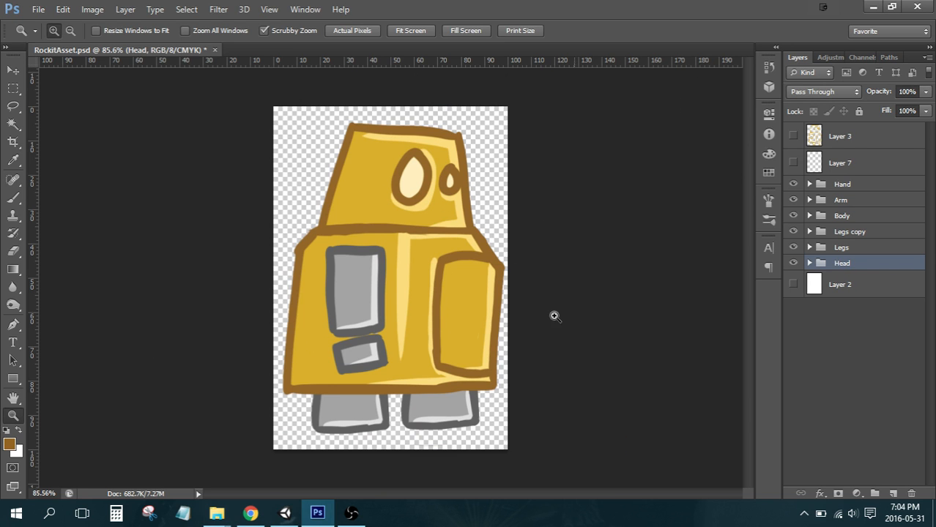
pyautogui.click(287, 514)
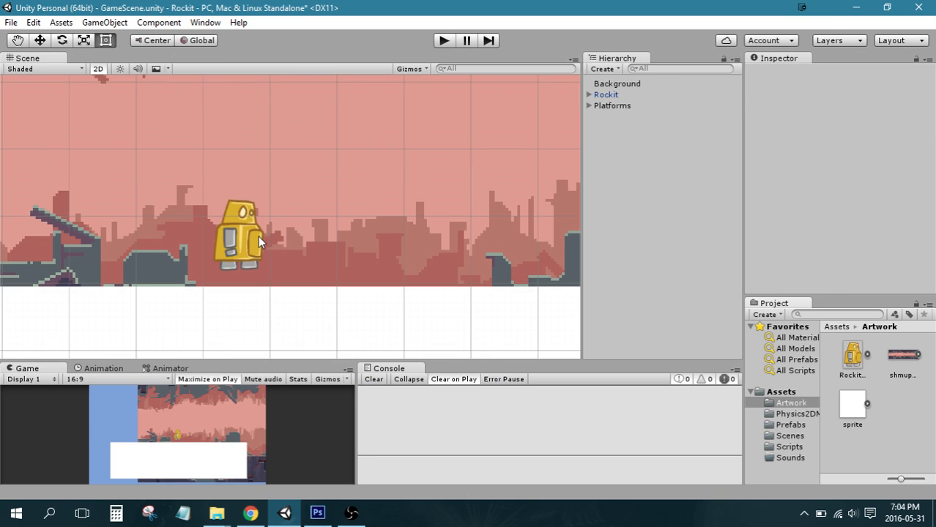
pyautogui.click(858, 7)
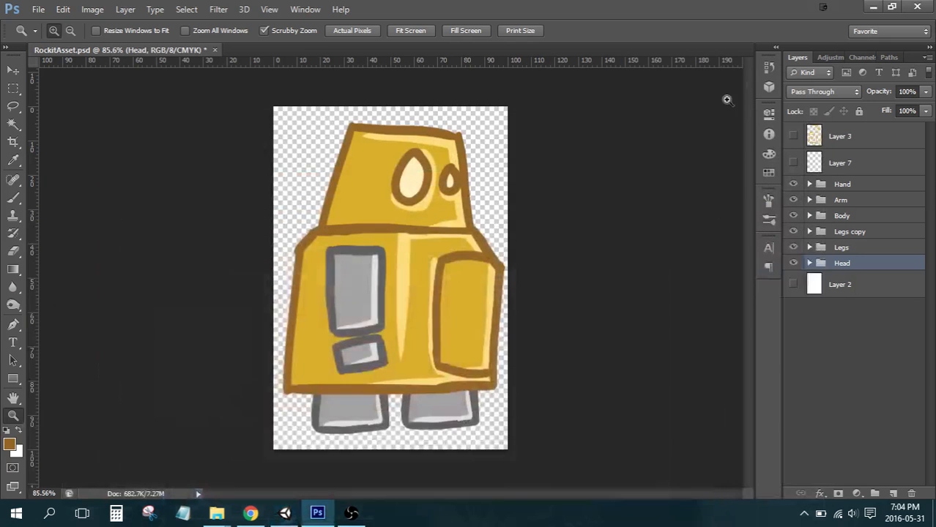
pyautogui.click(873, 7)
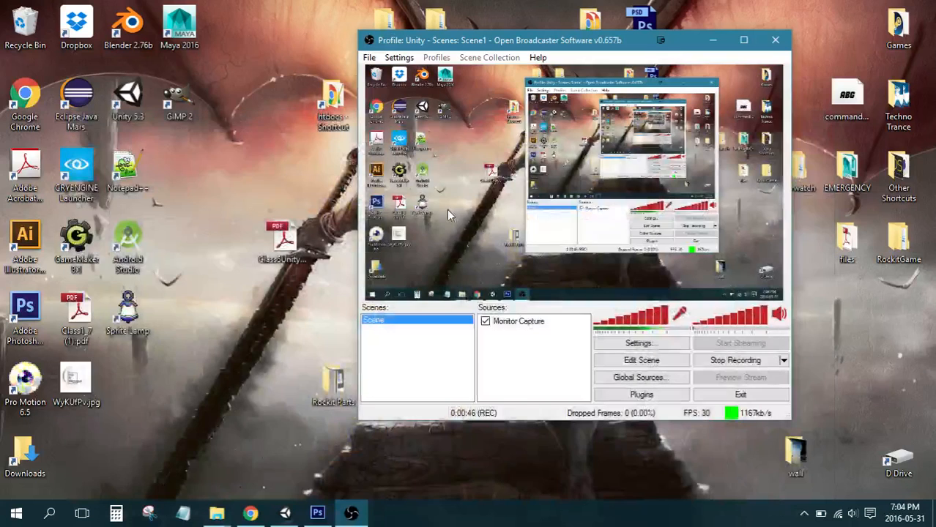
pyautogui.click(713, 40)
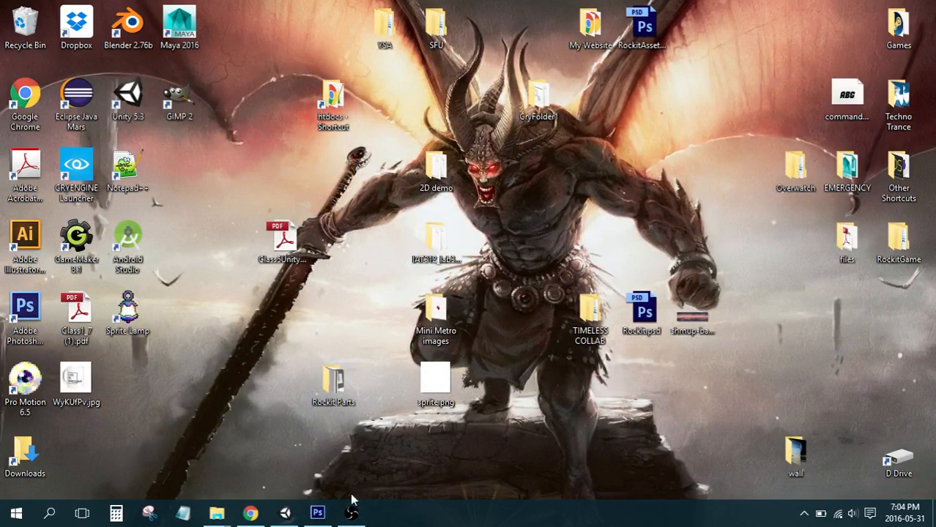
# Step: Switch to Photoshop and toggle the visibility of the Hand, Arm, Body and Head groups to examine the robot's separate parts
pyautogui.click(317, 512)
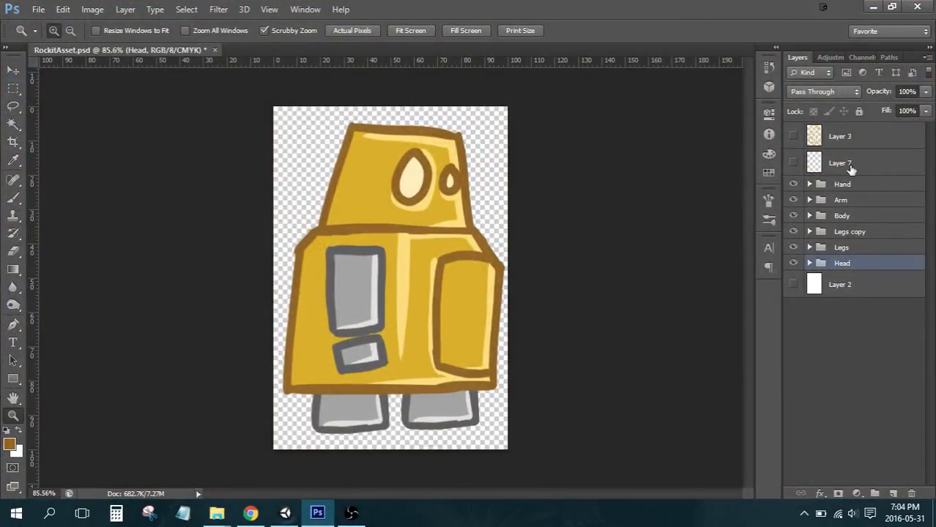
pyautogui.click(793, 184)
pyautogui.click(794, 200)
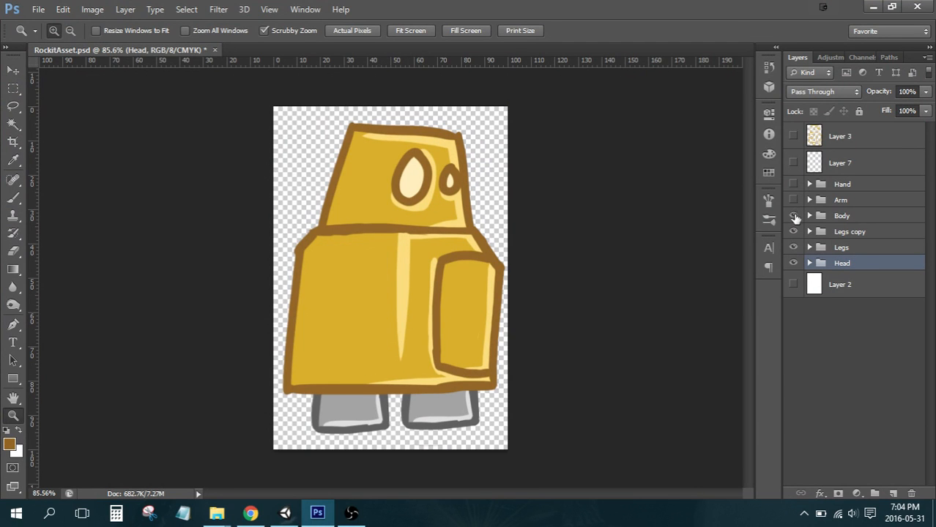
pyautogui.moveTo(795, 218); pyautogui.dragTo(795, 187)
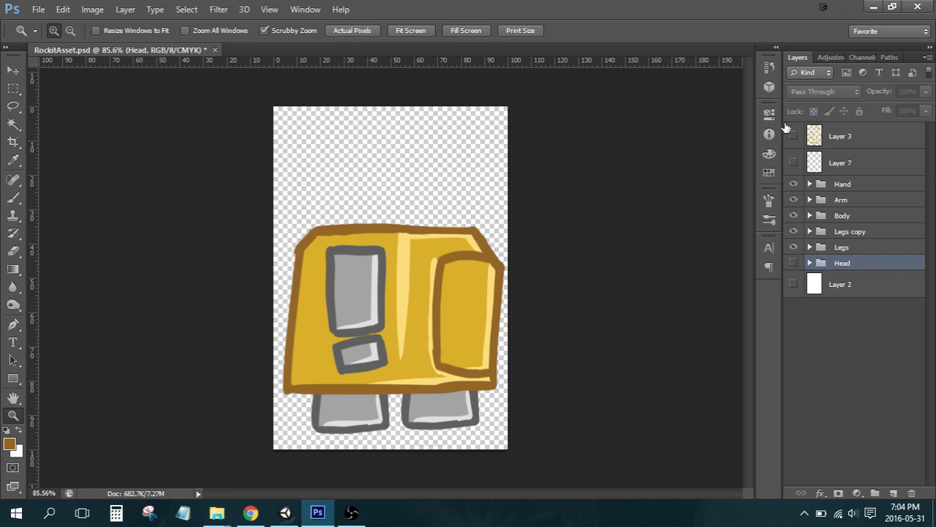
pyautogui.click(793, 263)
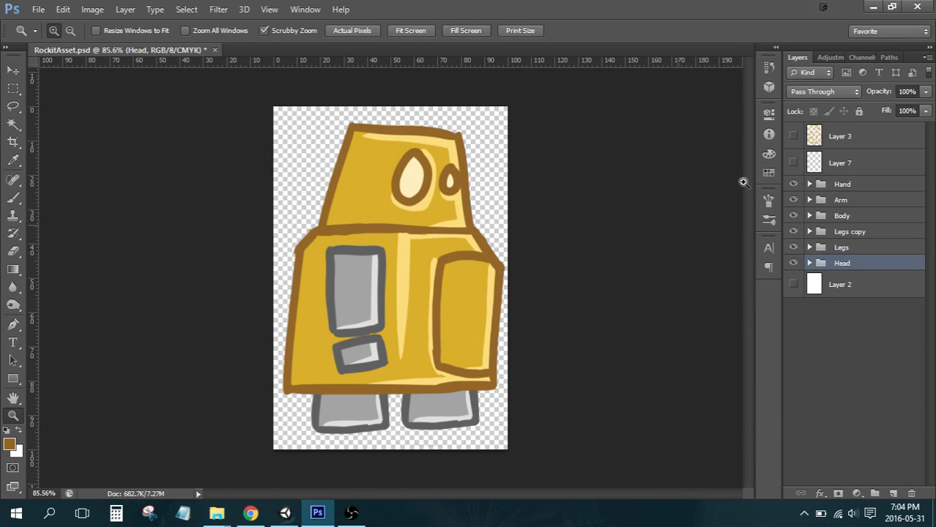
# Step: Examine the separate robot part images in the Rockit Parts folder on the desktop, and close the folder
pyautogui.click(873, 7)
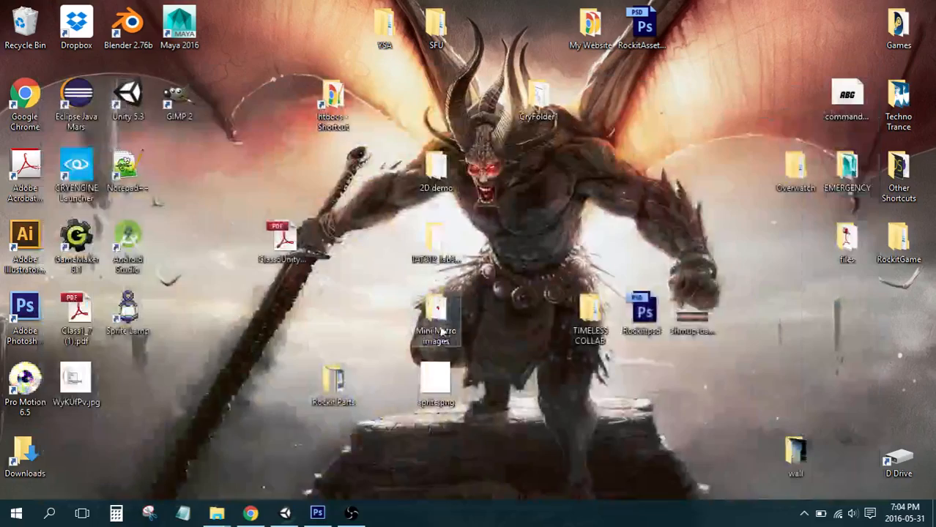
pyautogui.doubleClick(336, 379)
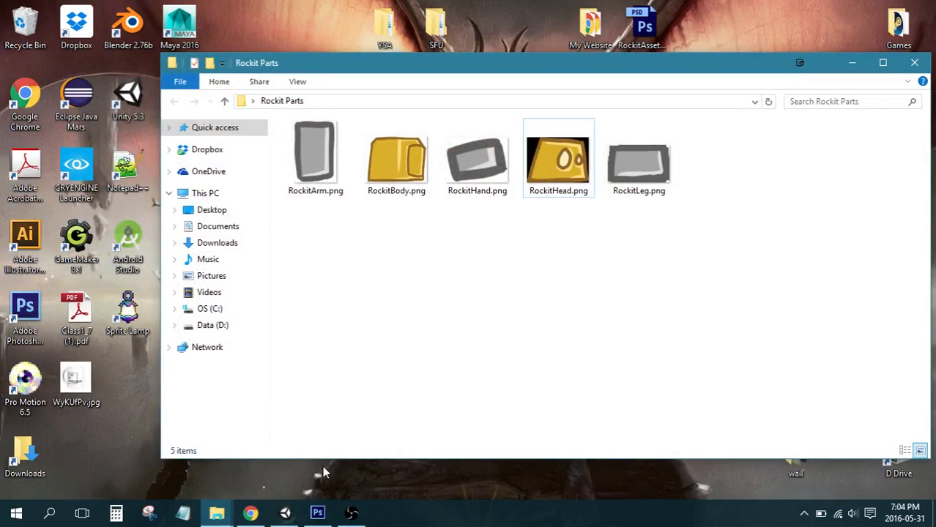
pyautogui.click(322, 516)
pyautogui.click(322, 517)
pyautogui.moveTo(320, 254); pyautogui.dragTo(380, 234)
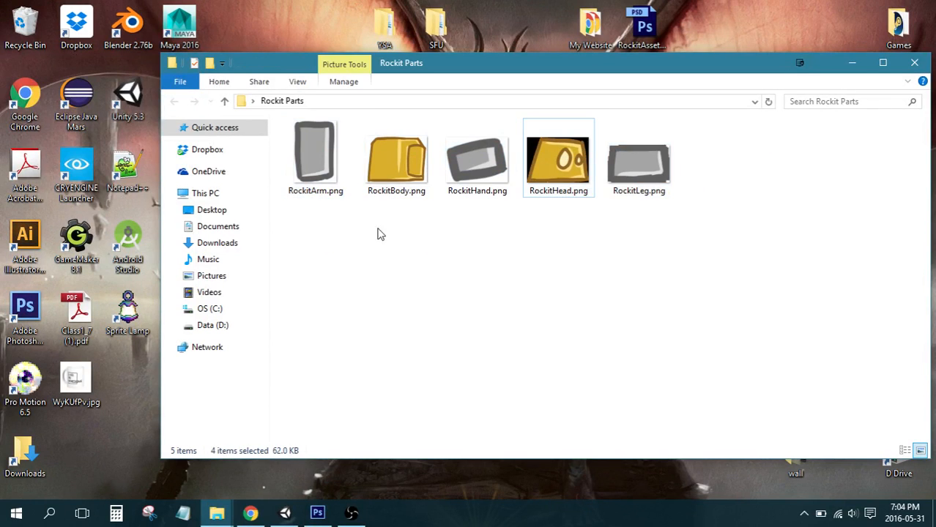
pyautogui.click(670, 159)
pyautogui.click(559, 165)
pyautogui.click(477, 162)
pyautogui.click(315, 158)
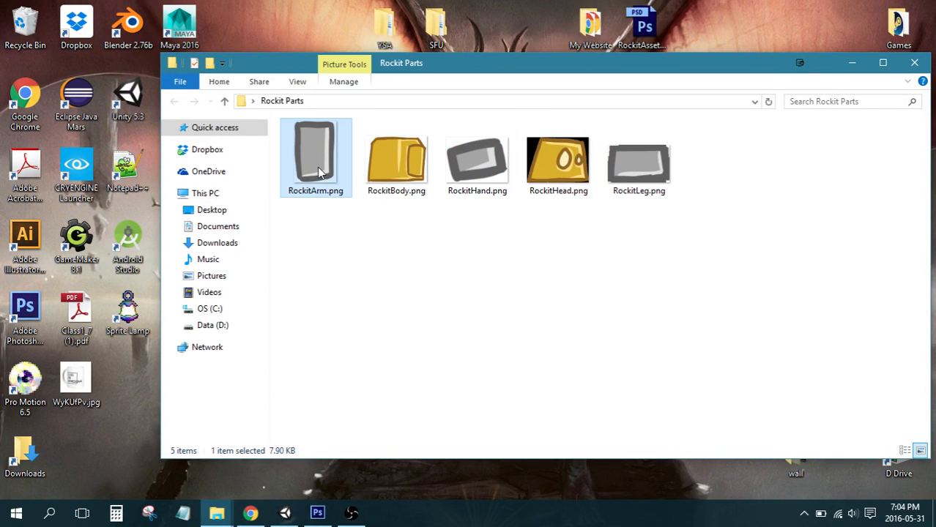
pyautogui.click(340, 257)
pyautogui.moveTo(733, 156); pyautogui.dragTo(323, 203)
pyautogui.click(423, 362)
pyautogui.click(909, 64)
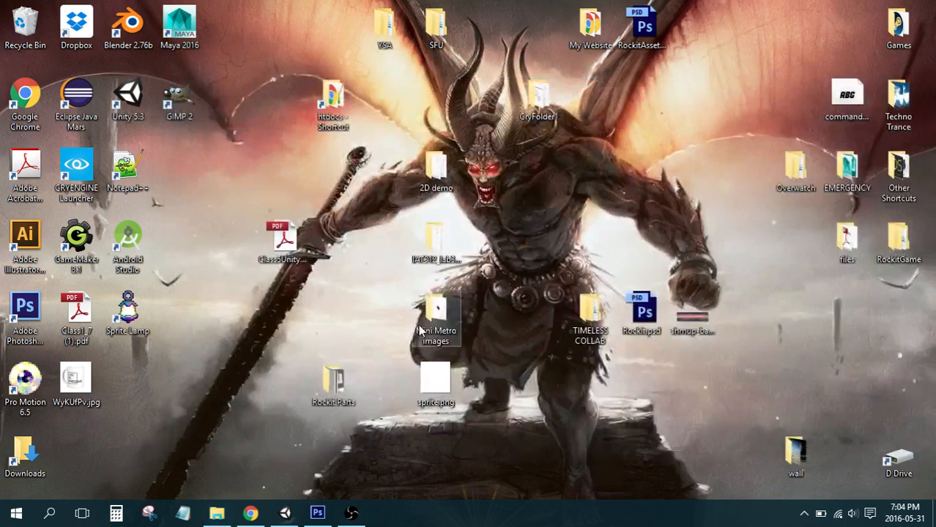
# Step: Switch to Unity and import the Rockit Parts folder from the desktop into the project's Artwork folder
pyautogui.click(285, 513)
pyautogui.moveTo(729, 10); pyautogui.dragTo(554, 109)
pyautogui.click(735, 103)
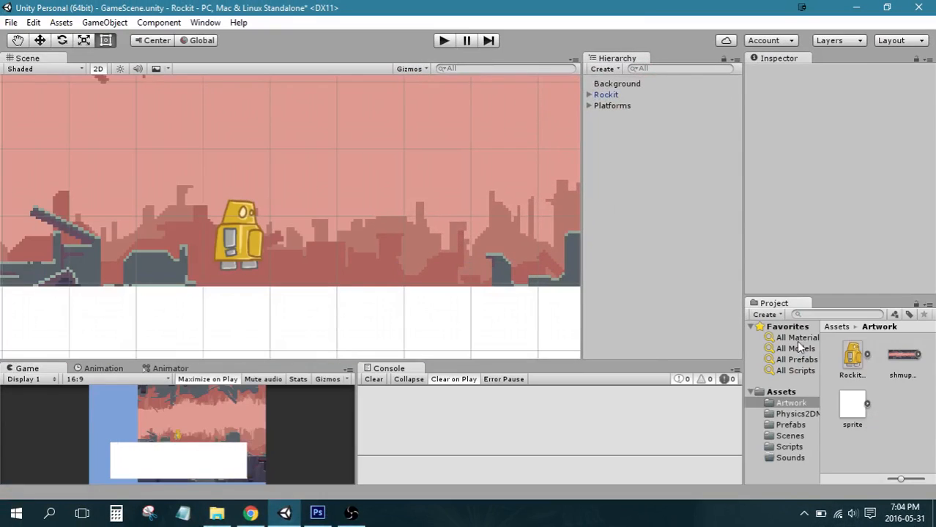
pyautogui.click(790, 402)
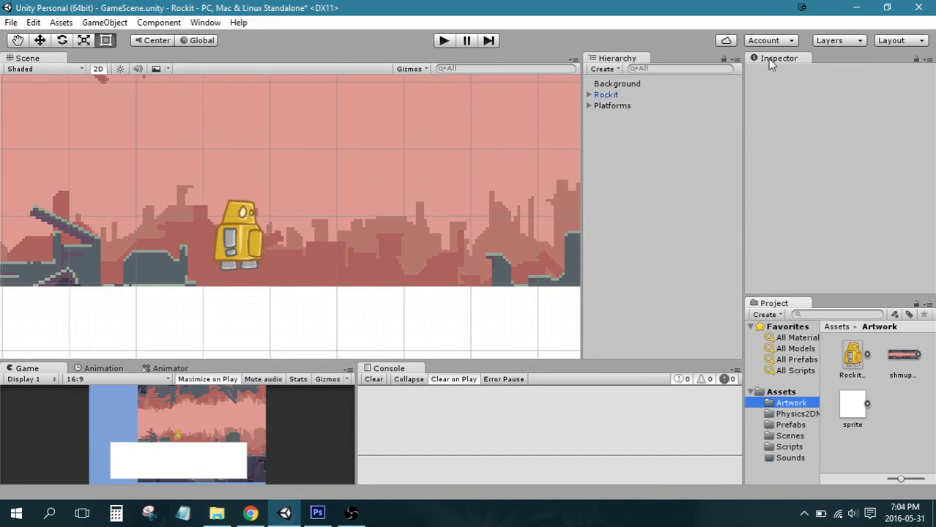
pyautogui.moveTo(746, 6); pyautogui.dragTo(65, 64)
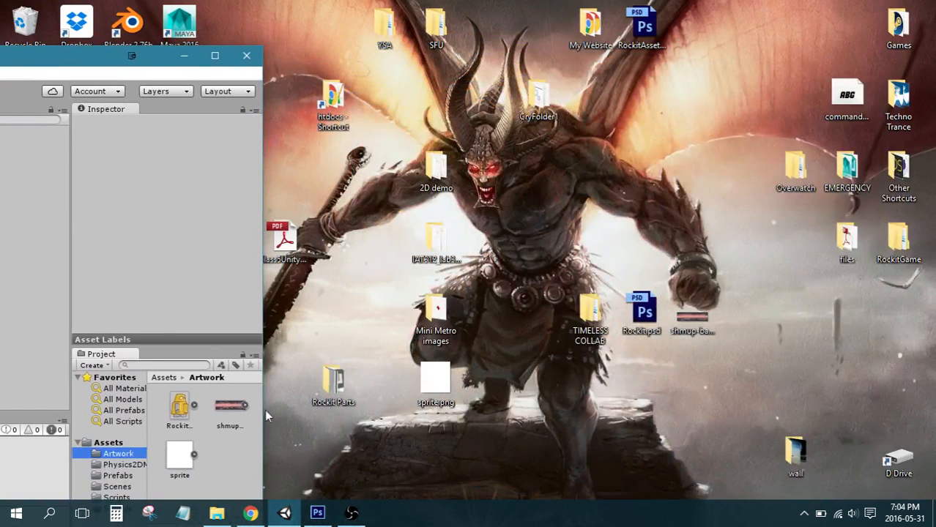
pyautogui.moveTo(354, 382); pyautogui.dragTo(212, 454)
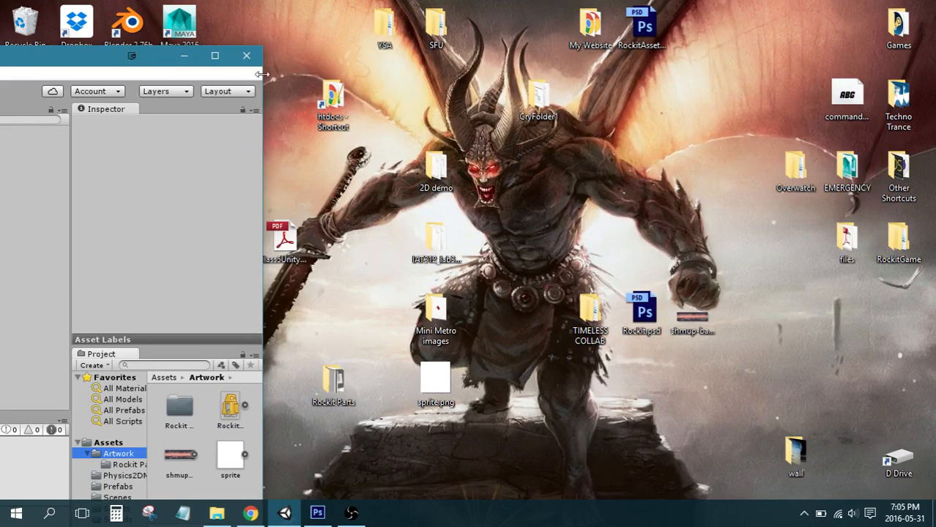
pyautogui.click(215, 56)
# Step: Inspect the RockitAsset sprite and the Rockit object, and briefly play-test the game scene
pyautogui.click(905, 377)
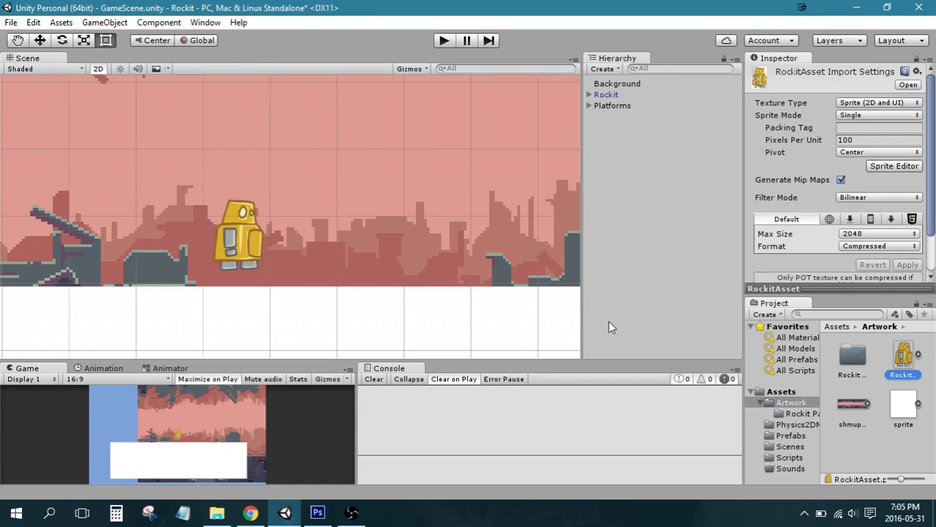
pyautogui.click(619, 94)
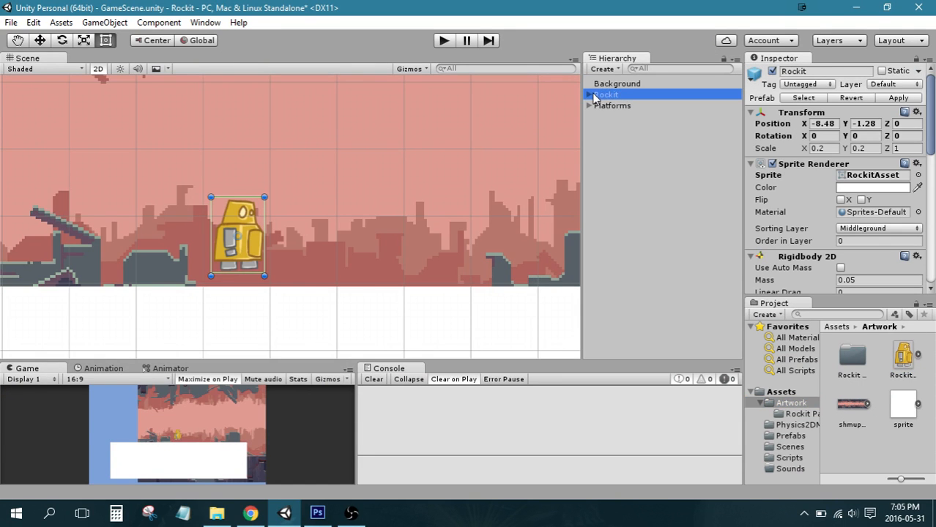
pyautogui.click(595, 96)
pyautogui.click(592, 125)
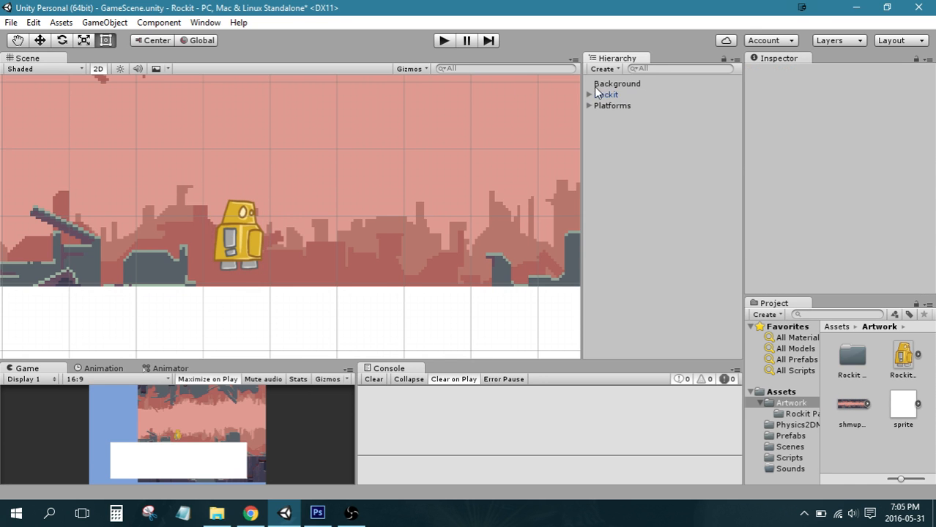
pyautogui.click(595, 93)
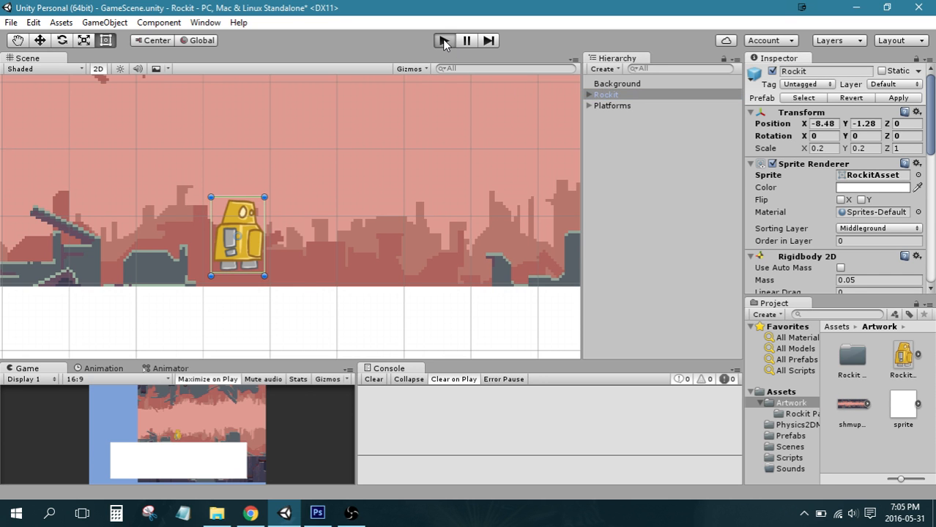
pyautogui.click(443, 41)
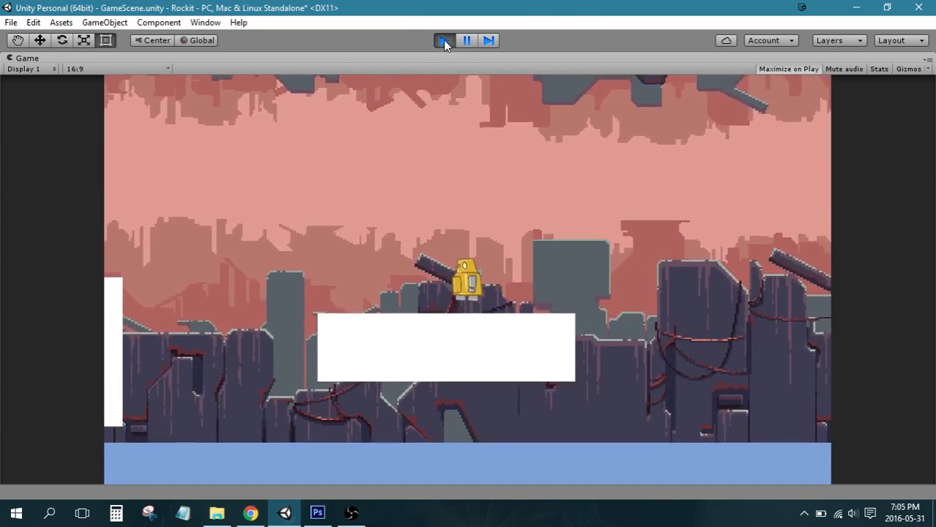
pyautogui.click(443, 41)
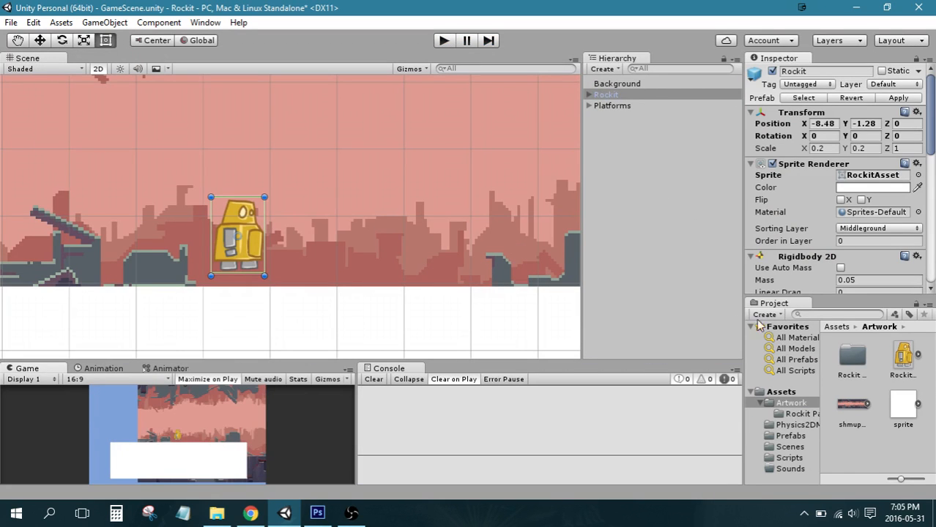
# Step: Open the imported Rockit Parts folder in the project and check the sprites and the RockitHead import settings
pyautogui.click(905, 359)
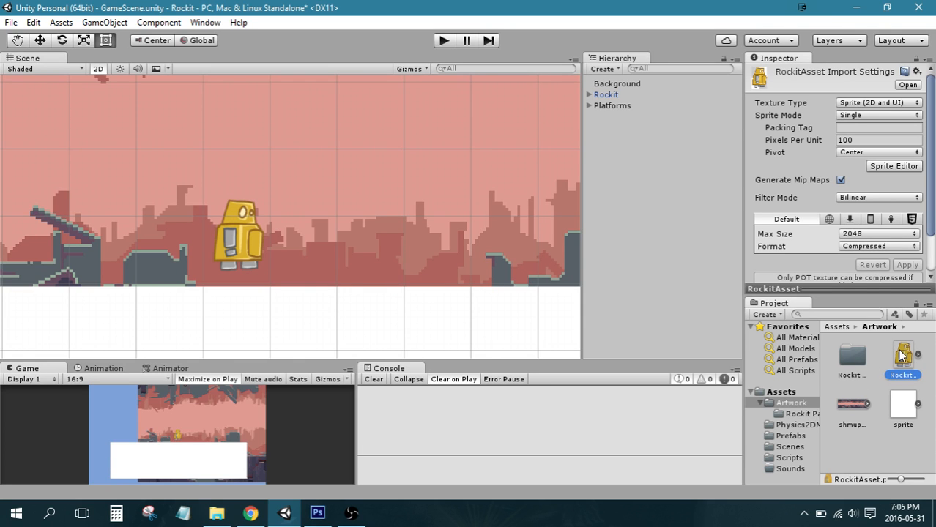
pyautogui.doubleClick(858, 355)
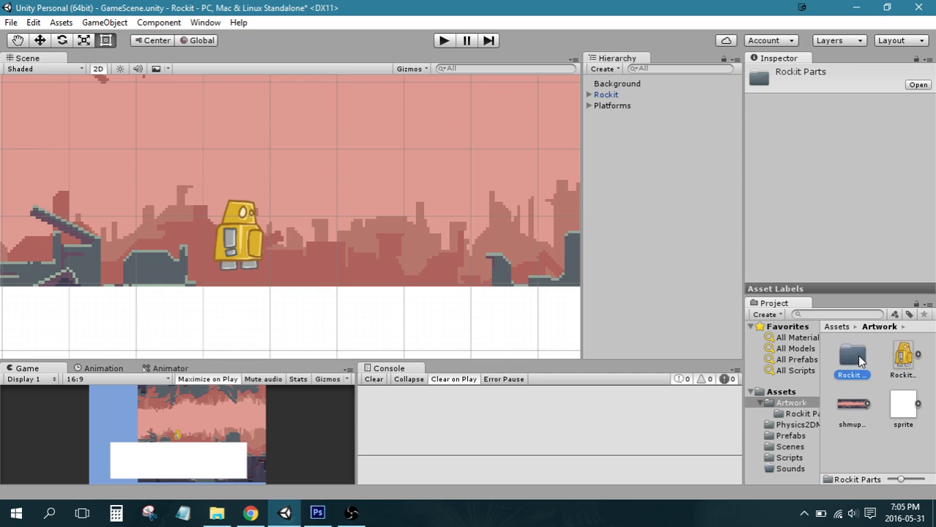
pyautogui.click(895, 357)
pyautogui.click(897, 405)
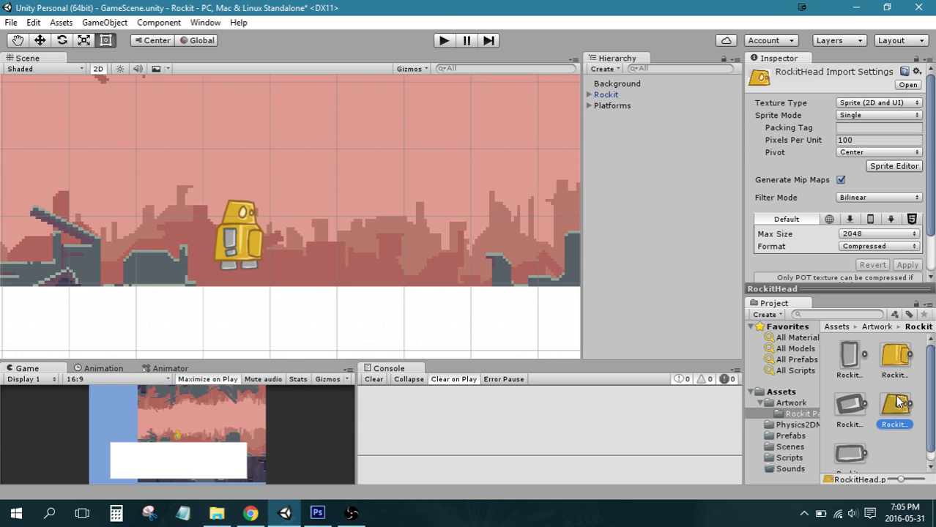
pyautogui.scroll(-1, 842, 443)
pyautogui.scroll(1, 865, 425)
# Step: Select the arm, body, hand and head sprites together and set their Packing Tag to Rockit
pyautogui.click(850, 358)
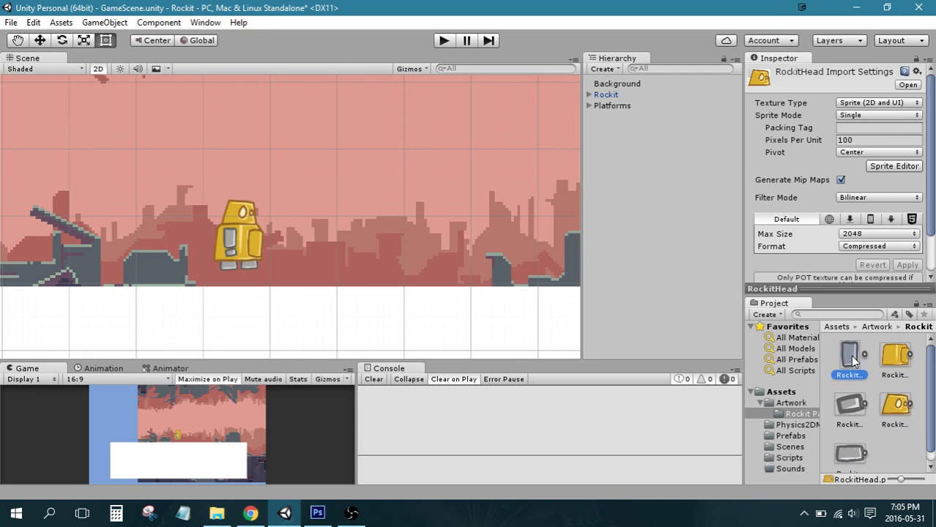
pyautogui.keyDown('ctrl'); pyautogui.click(902, 359); pyautogui.keyUp('ctrl')
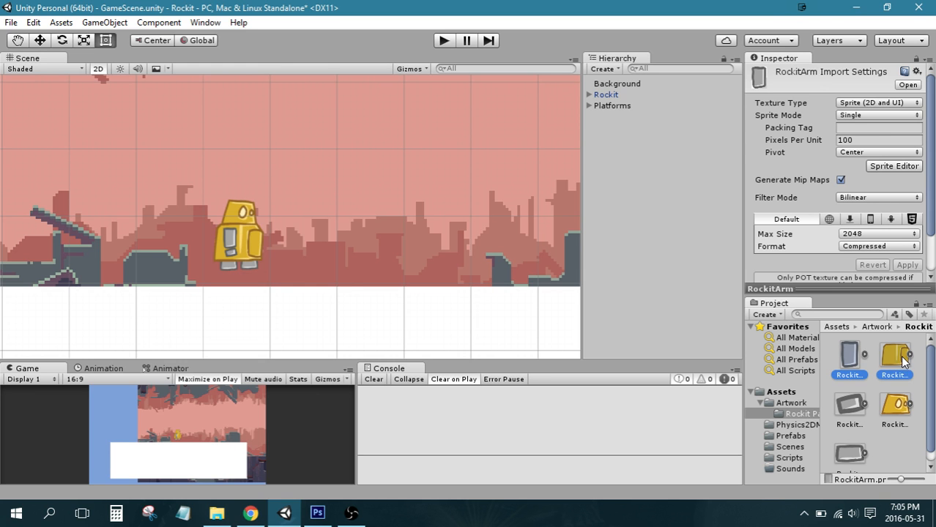
pyautogui.keyDown('ctrl'); pyautogui.click(843, 408); pyautogui.keyUp('ctrl')
pyautogui.keyDown('ctrl'); pyautogui.click(887, 404); pyautogui.keyUp('ctrl')
pyautogui.scroll(-1, 842, 454)
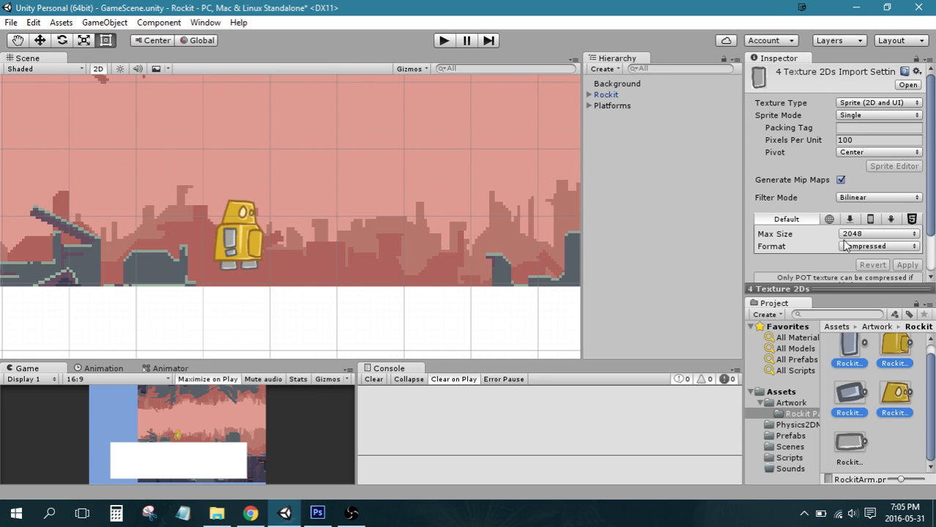
pyautogui.click(853, 129)
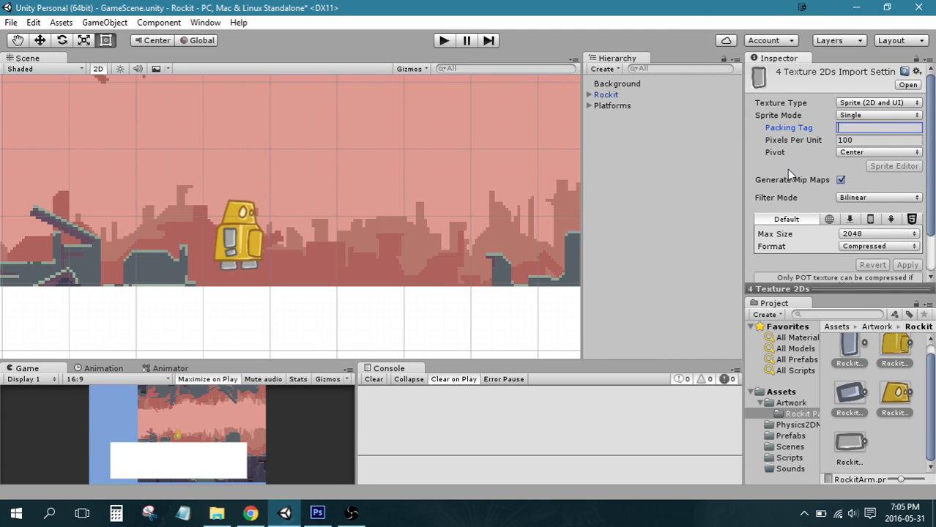
pyautogui.write('Rockit')
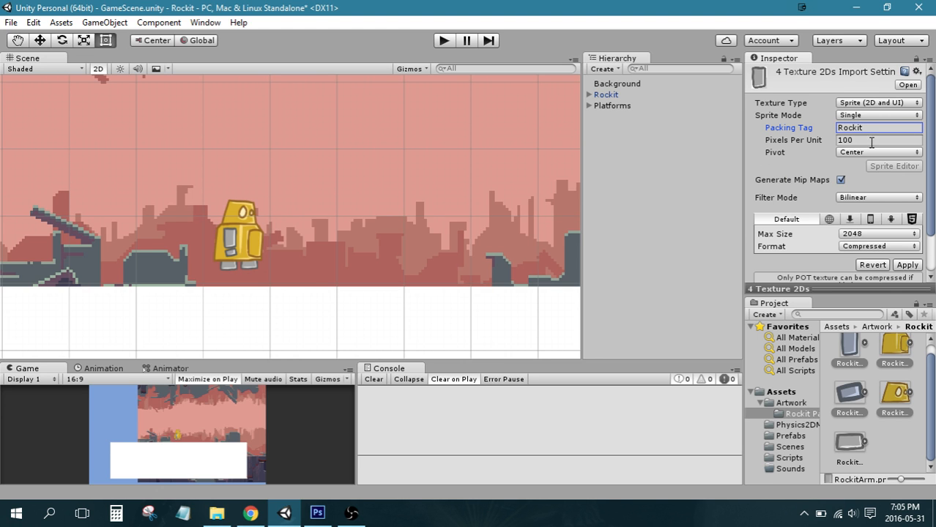
# Step: Review the Filter Mode, Texture Type and Sprite Mode options for the four selected part sprites
pyautogui.click(855, 198)
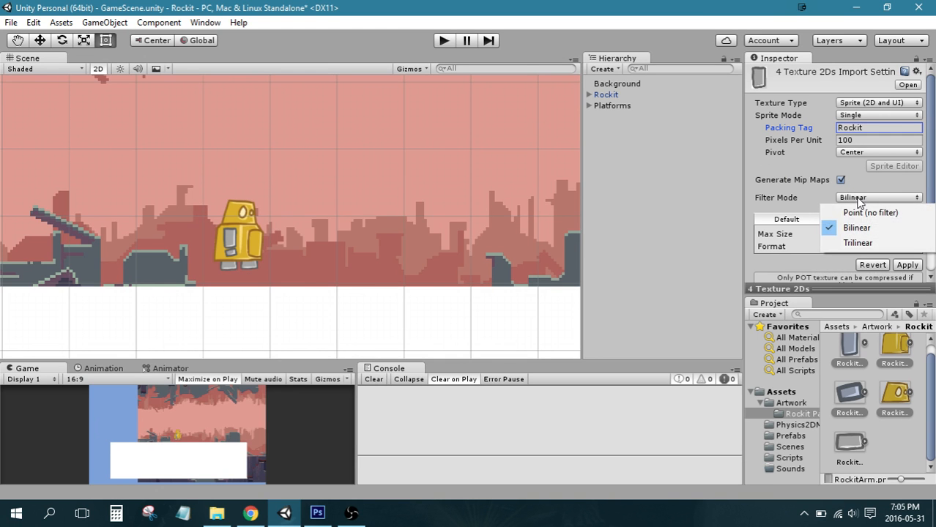
pyautogui.click(801, 146)
pyautogui.click(855, 103)
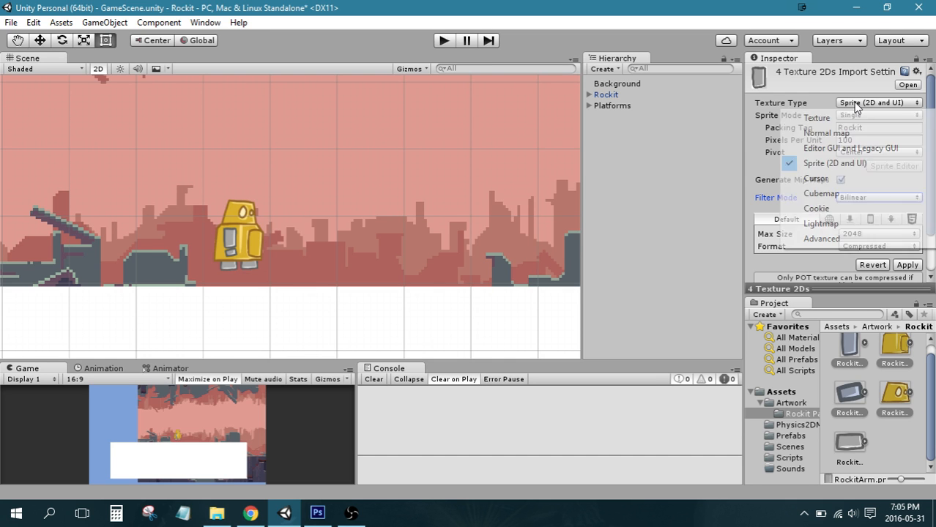
pyautogui.click(855, 103)
pyautogui.click(856, 105)
pyautogui.click(786, 119)
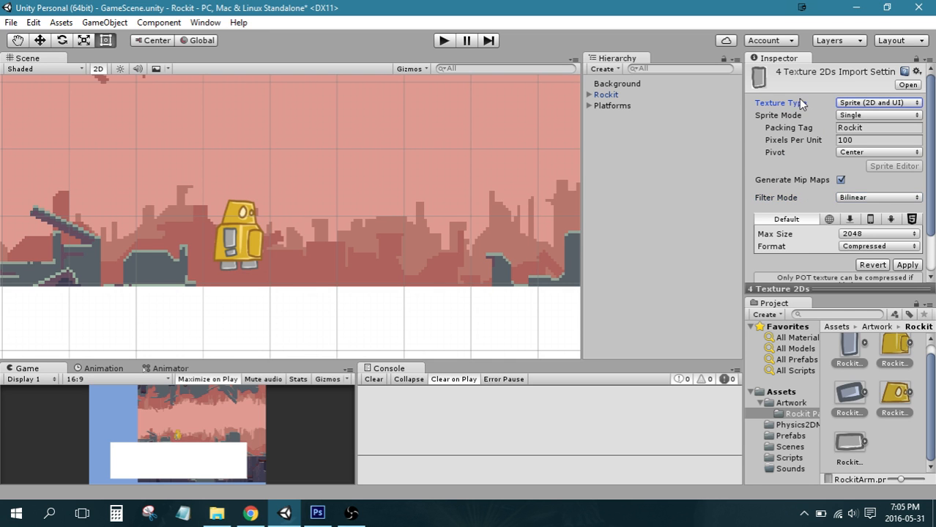
pyautogui.click(787, 116)
pyautogui.click(857, 118)
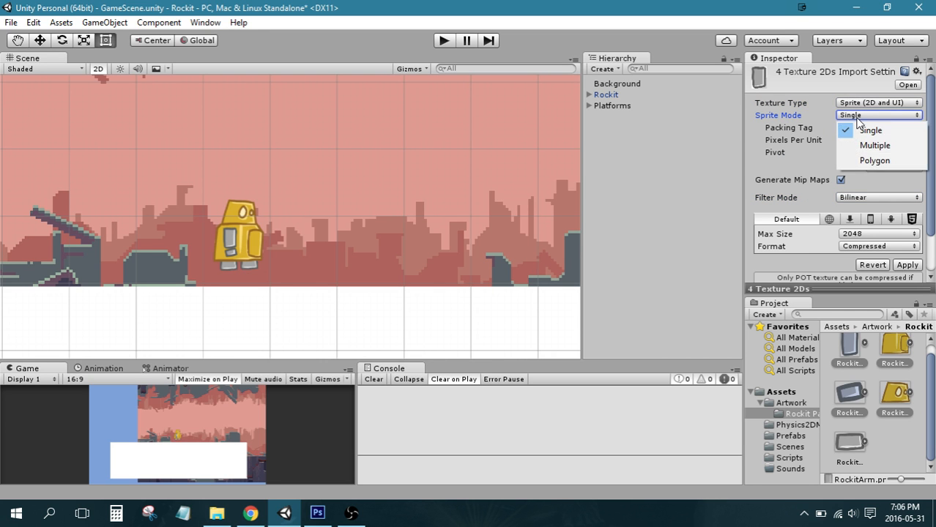
pyautogui.click(796, 117)
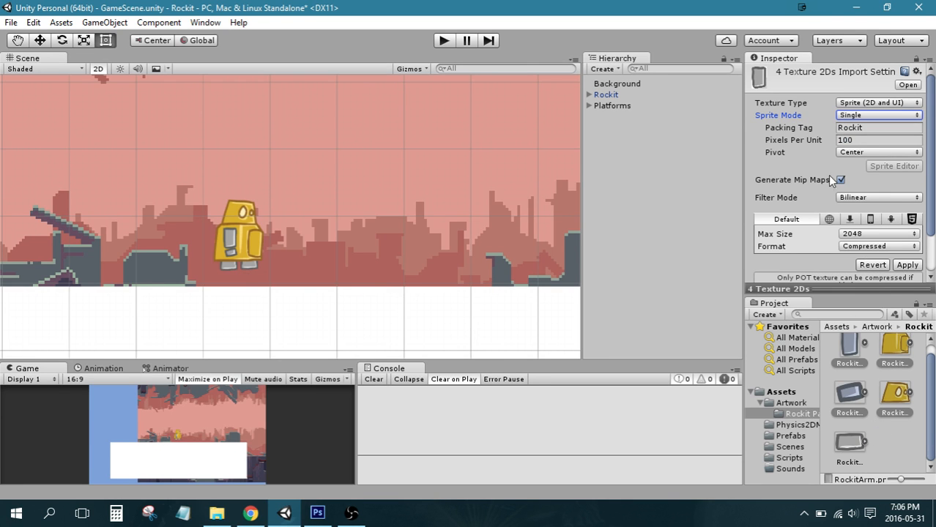
# Step: Apply the import settings of the four selected part sprites and change their Format to Truecolor
pyautogui.scroll(-3, 817, 176)
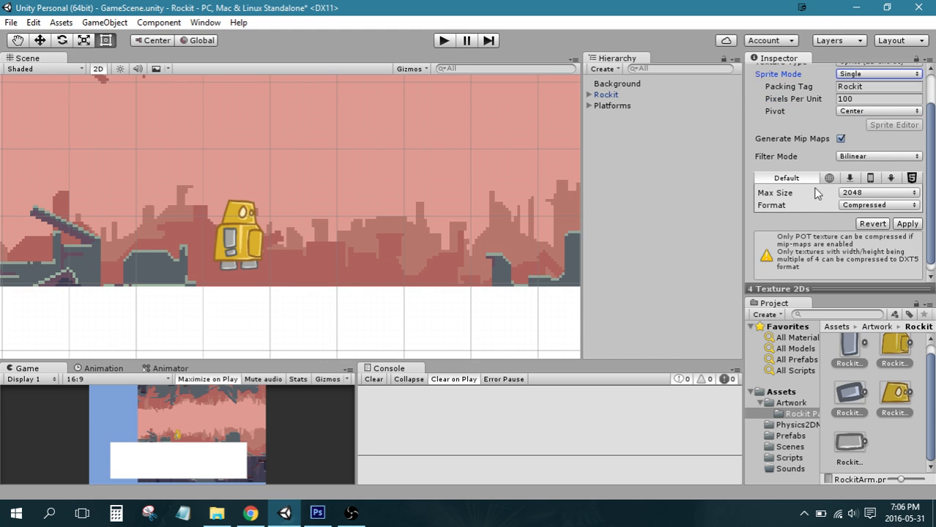
pyautogui.click(906, 214)
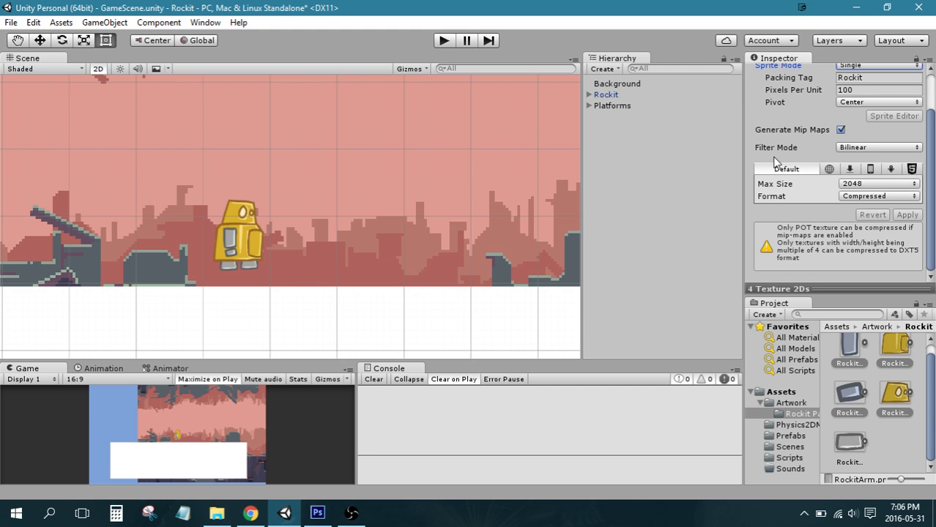
pyautogui.scroll(3, 821, 186)
pyautogui.click(855, 246)
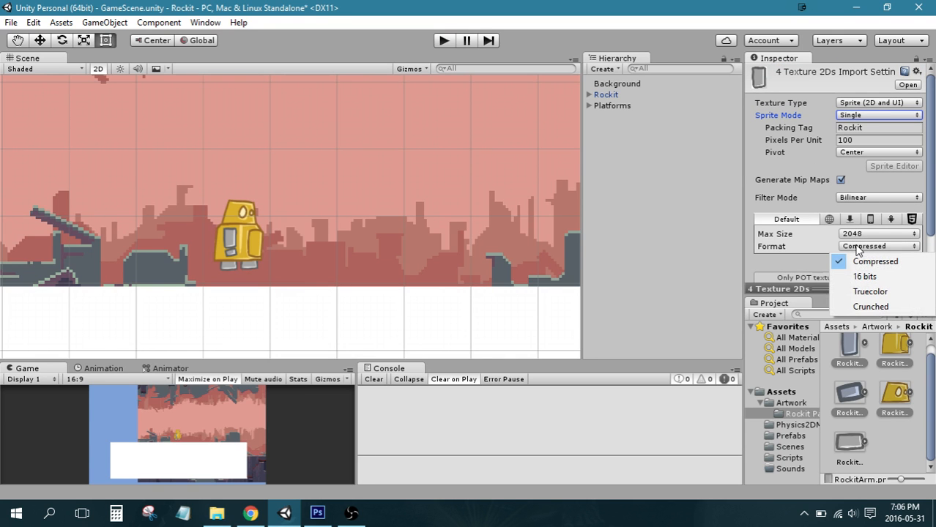
pyautogui.click(864, 293)
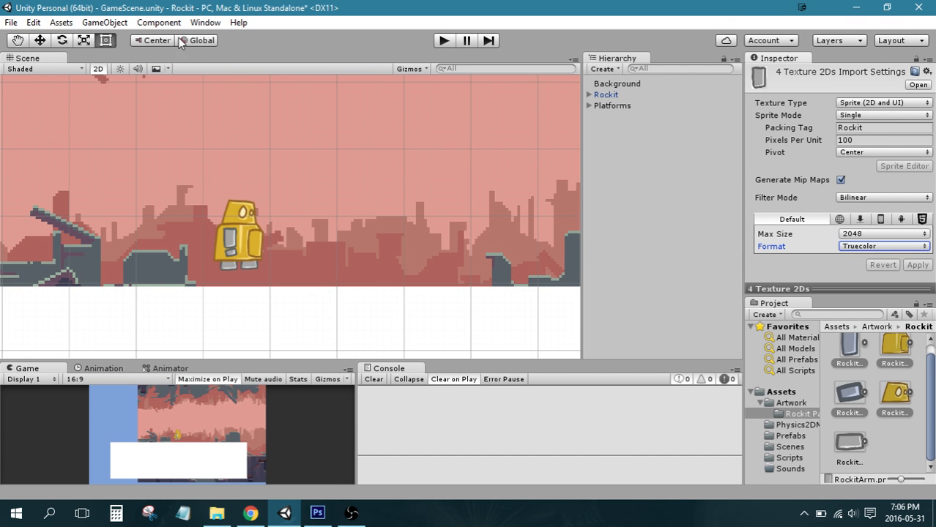
# Step: Pack the tagged sprites with the Sprite Packer, view the Rockit atlas and close the packer window
pyautogui.click(206, 25)
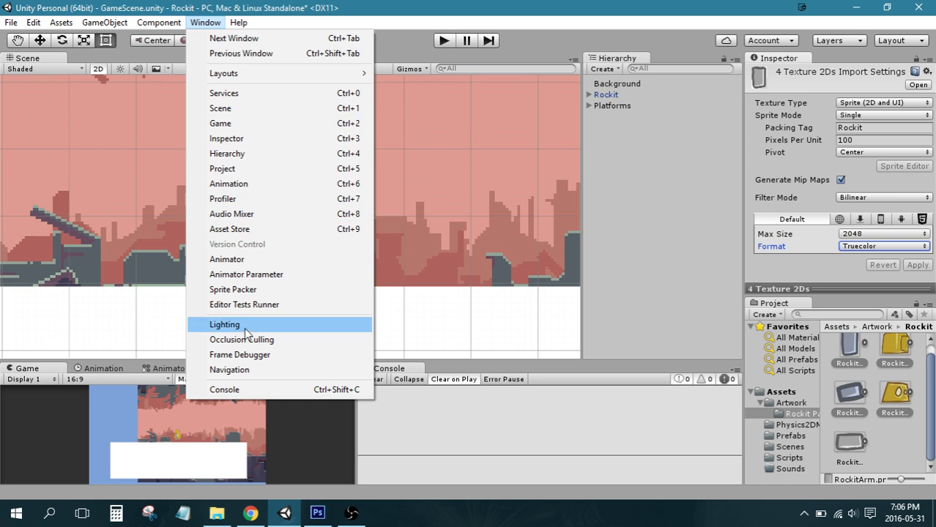
pyautogui.click(232, 291)
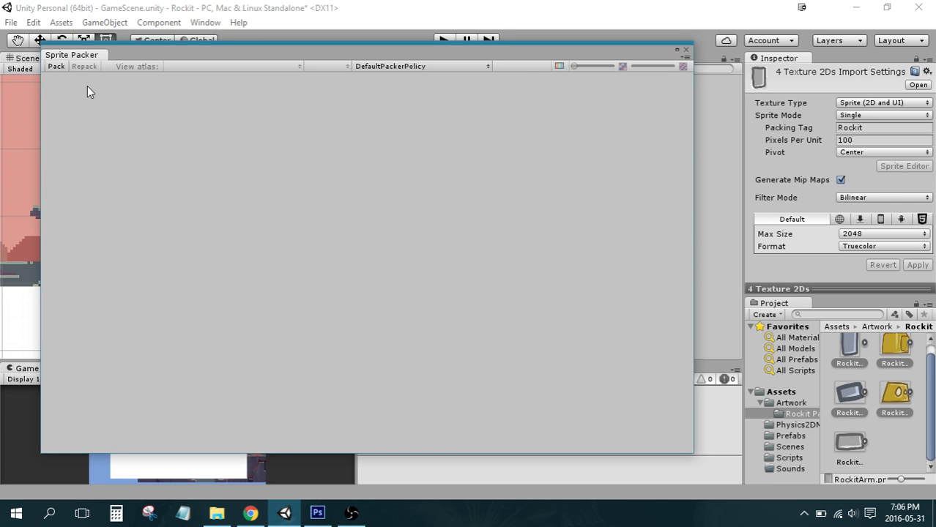
pyautogui.click(61, 66)
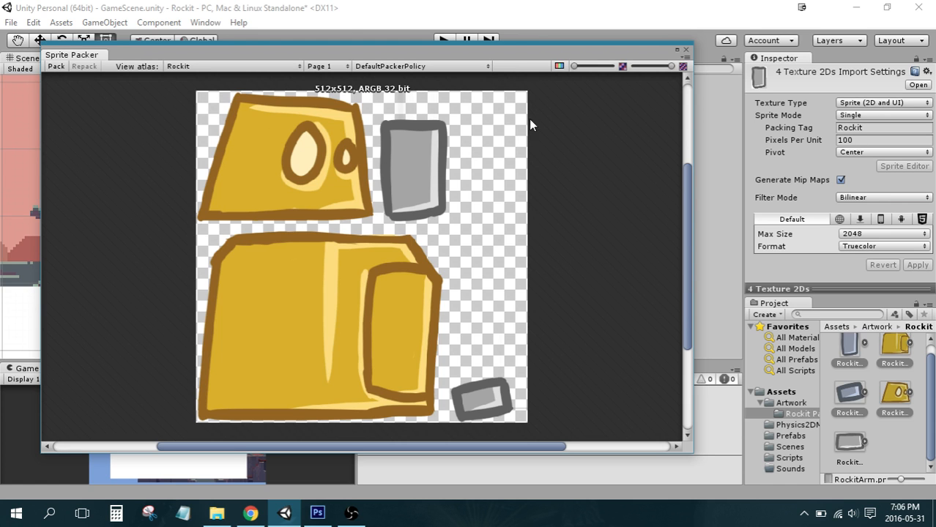
pyautogui.click(687, 51)
# Step: Clear the sprite selection, return to the Artwork folder and collapse its subfolder tree
pyautogui.click(882, 449)
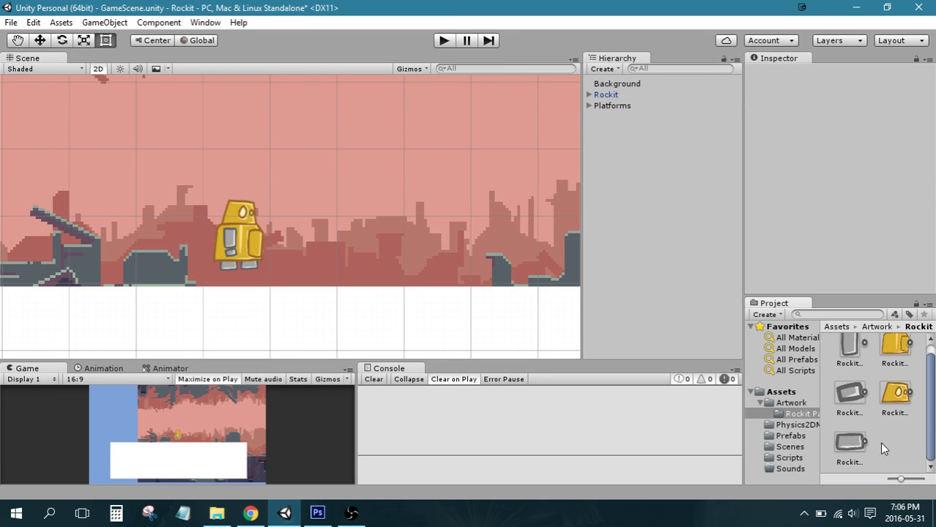
pyautogui.click(793, 403)
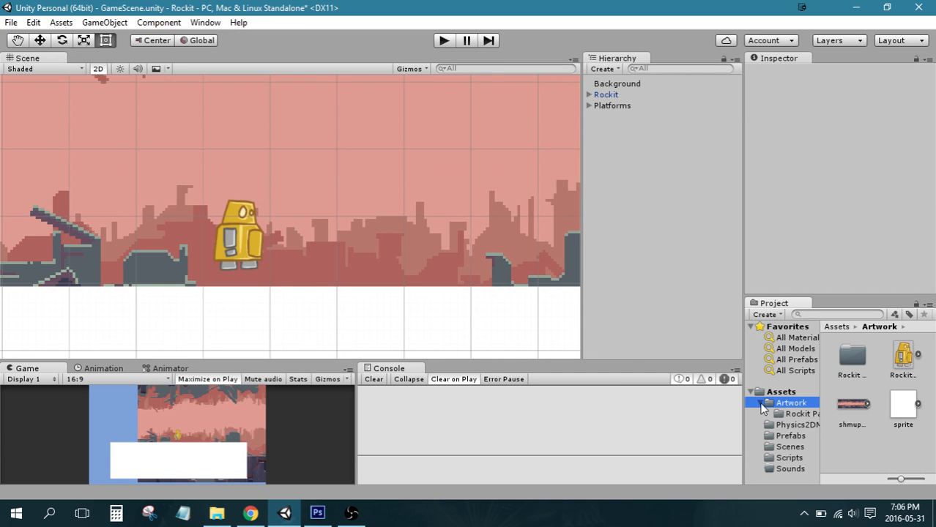
pyautogui.click(760, 403)
pyautogui.scroll(4, 304, 208)
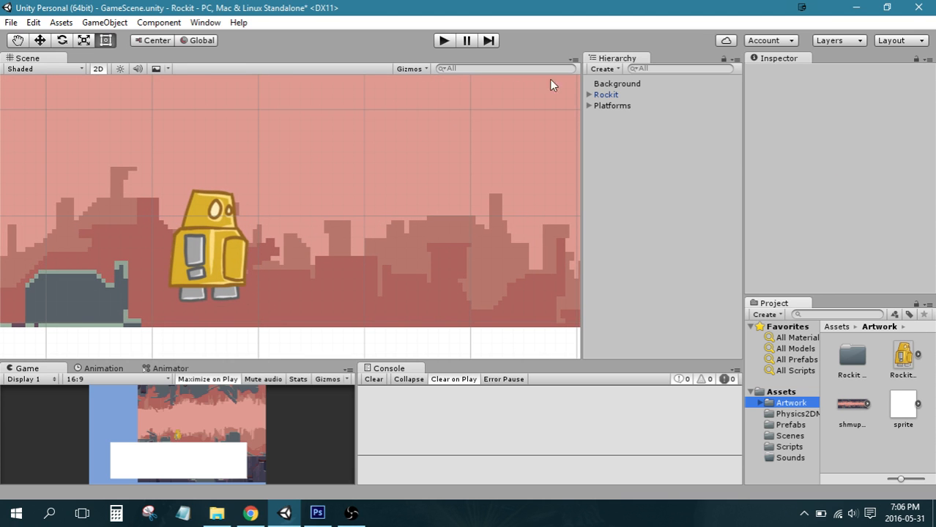
# Step: Expand the Rockit object in the scene hierarchy and inspect its Main Camera child
pyautogui.click(627, 94)
pyautogui.click(589, 94)
pyautogui.click(618, 105)
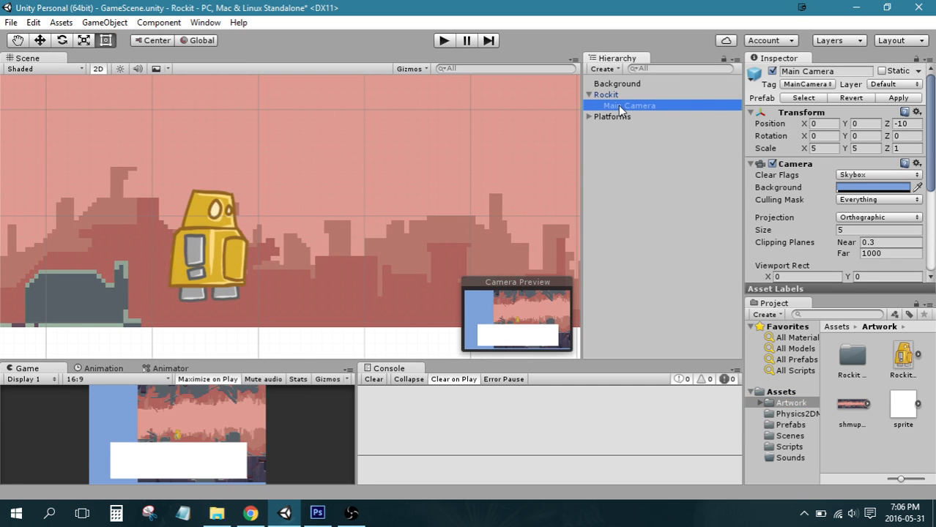
# Step: Set the sprite of the Rockit object's Sprite Renderer to None
pyautogui.click(638, 98)
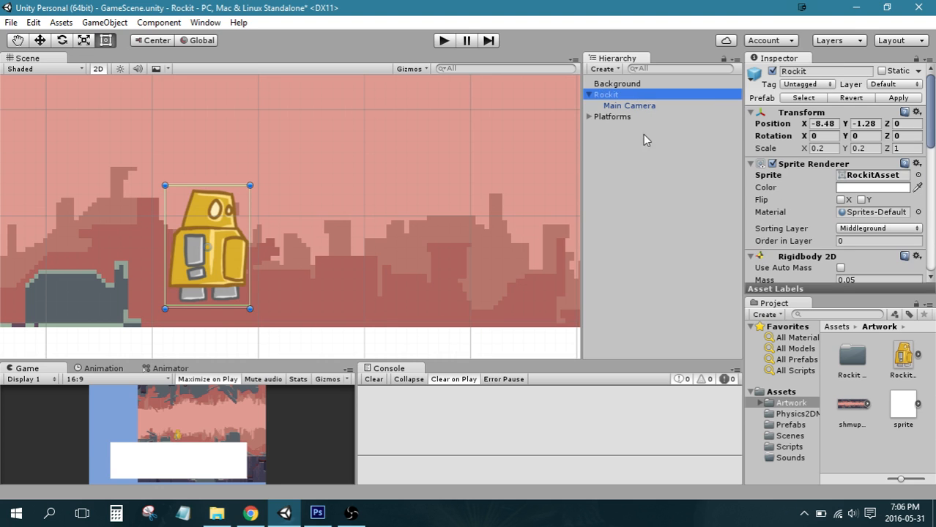
pyautogui.scroll(-2, 874, 196)
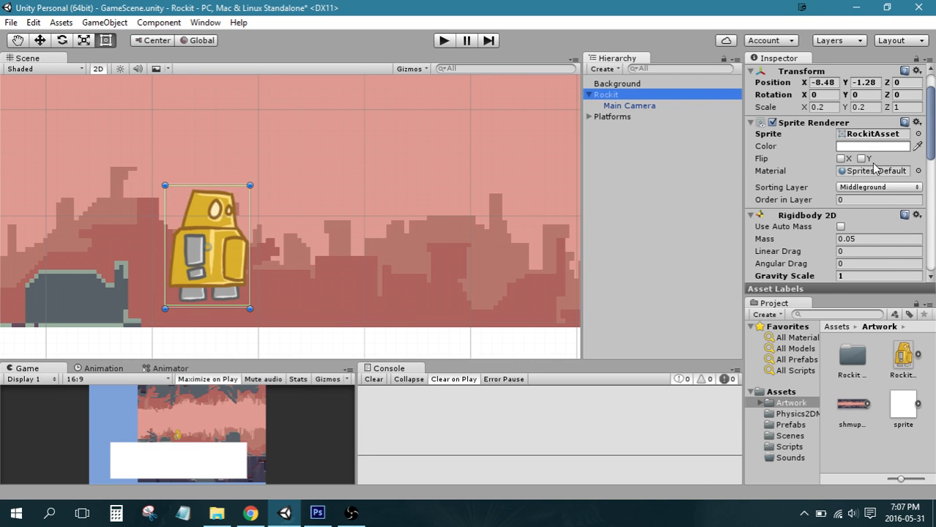
pyautogui.click(918, 134)
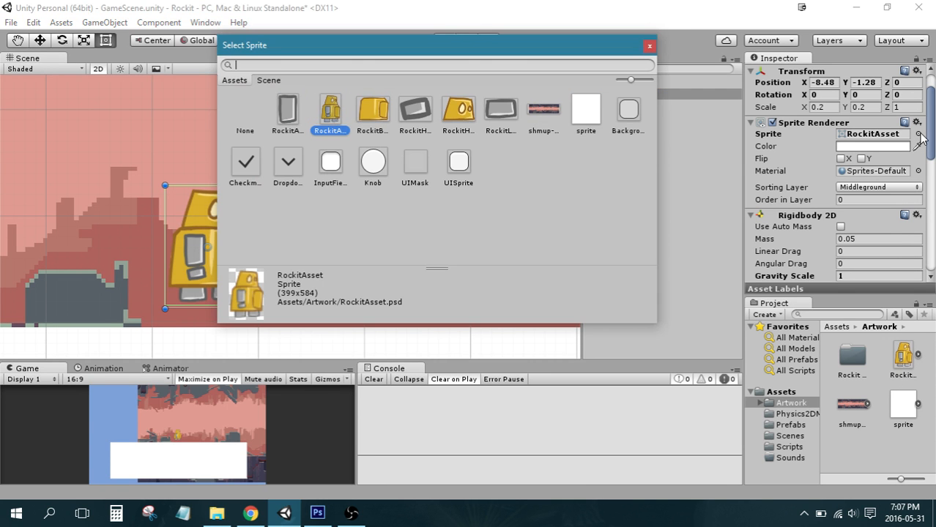
pyautogui.click(649, 46)
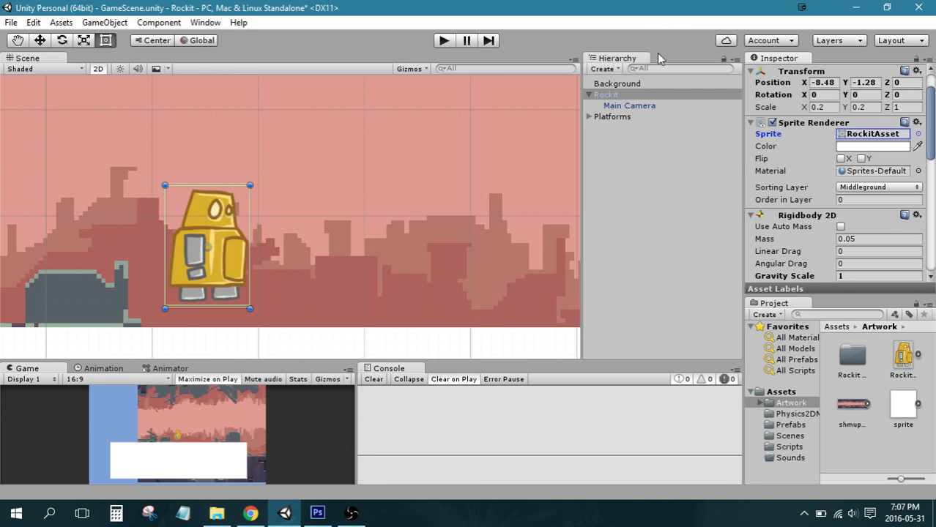
pyautogui.click(879, 138)
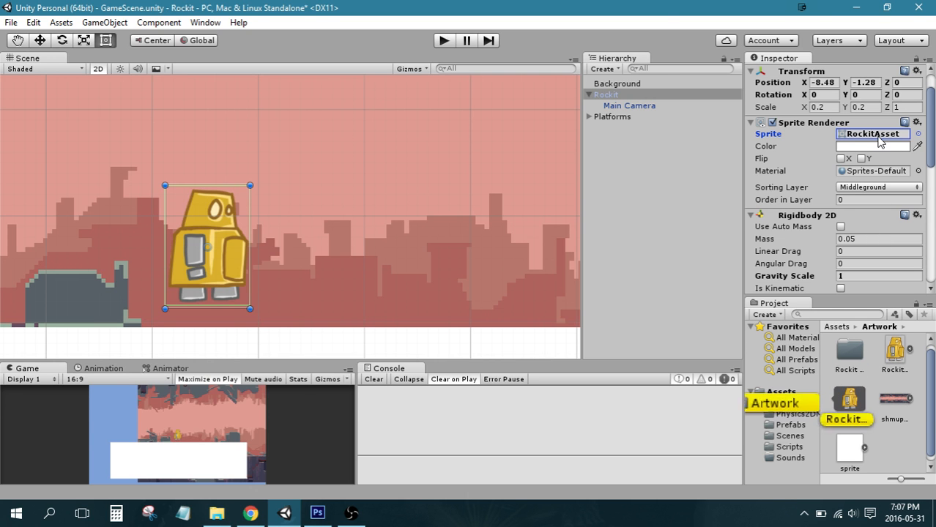
pyautogui.click(919, 134)
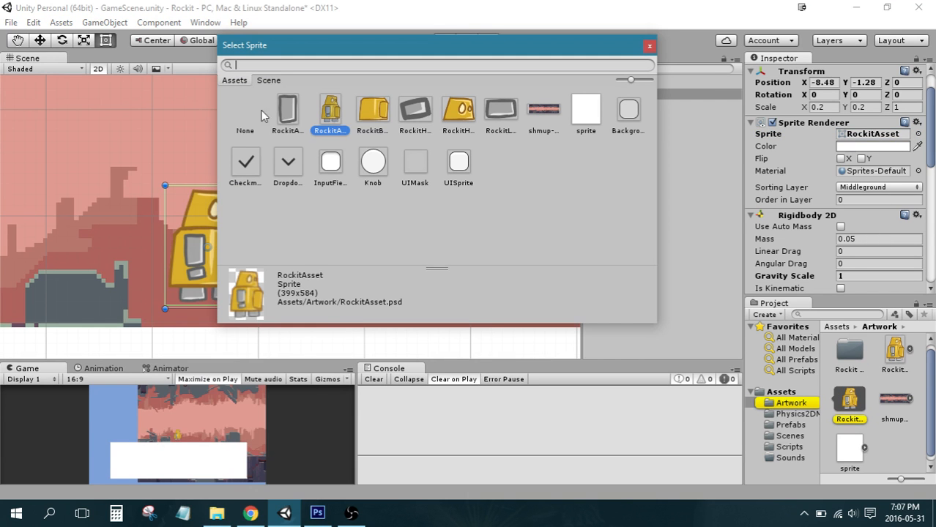
pyautogui.click(244, 130)
pyautogui.click(648, 47)
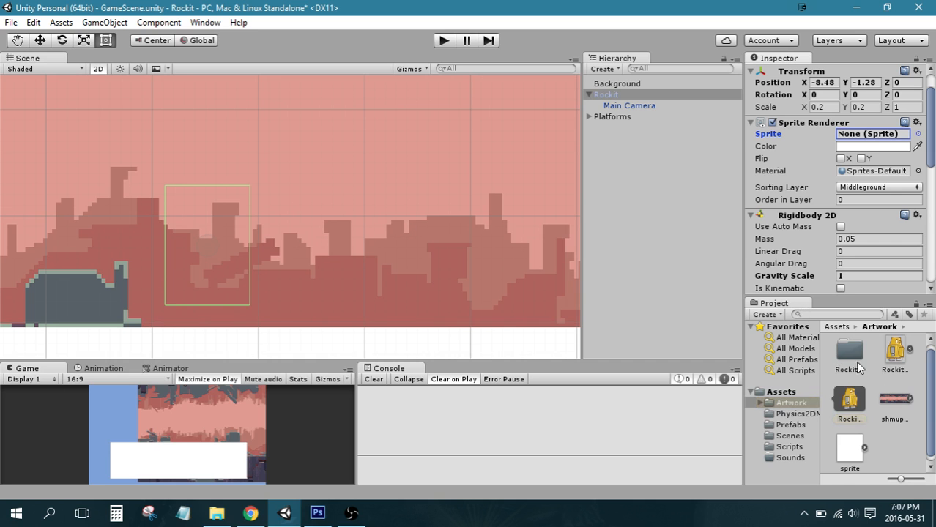
# Step: Try to add all five sprites from the Rockit Parts folder to the Rockit object, cancelling the new animation file
pyautogui.doubleClick(857, 349)
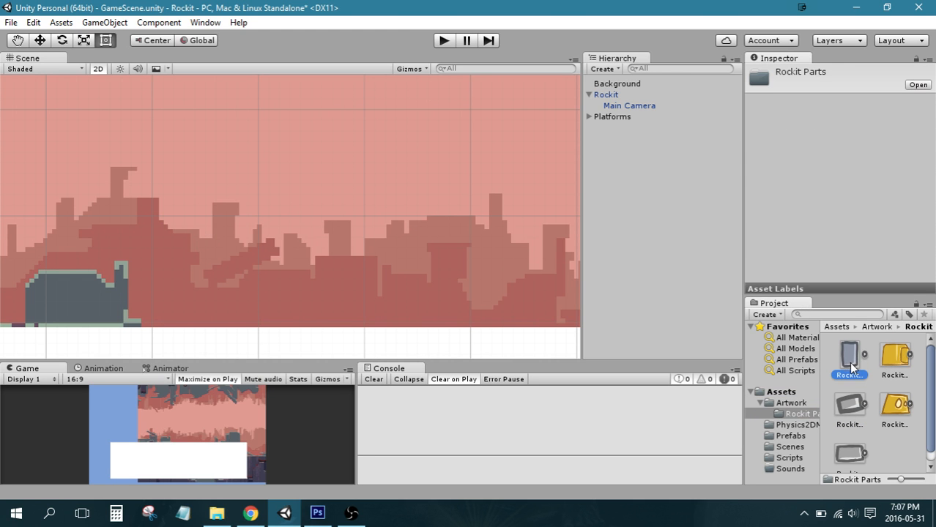
pyautogui.click(849, 359)
pyautogui.keyDown('shift'); pyautogui.click(901, 362); pyautogui.keyUp('shift')
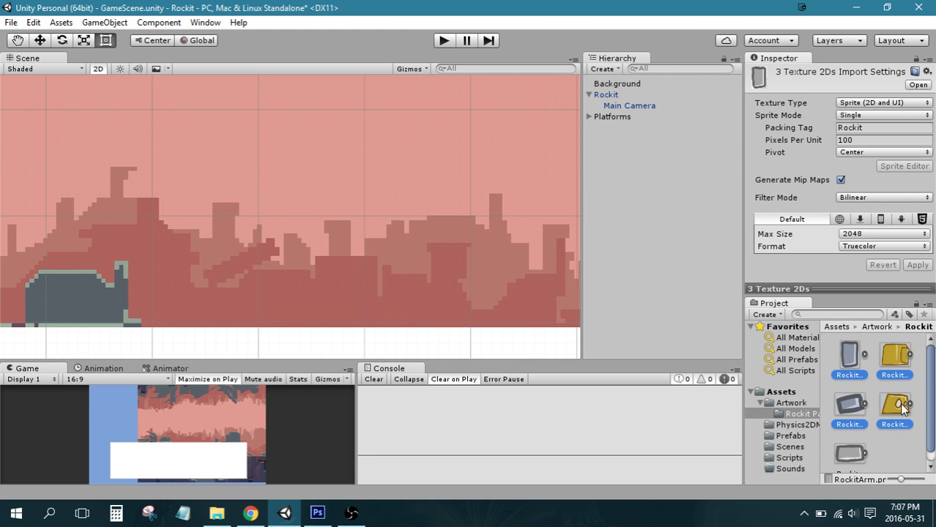
pyautogui.keyDown('shift'); pyautogui.click(852, 450); pyautogui.keyUp('shift')
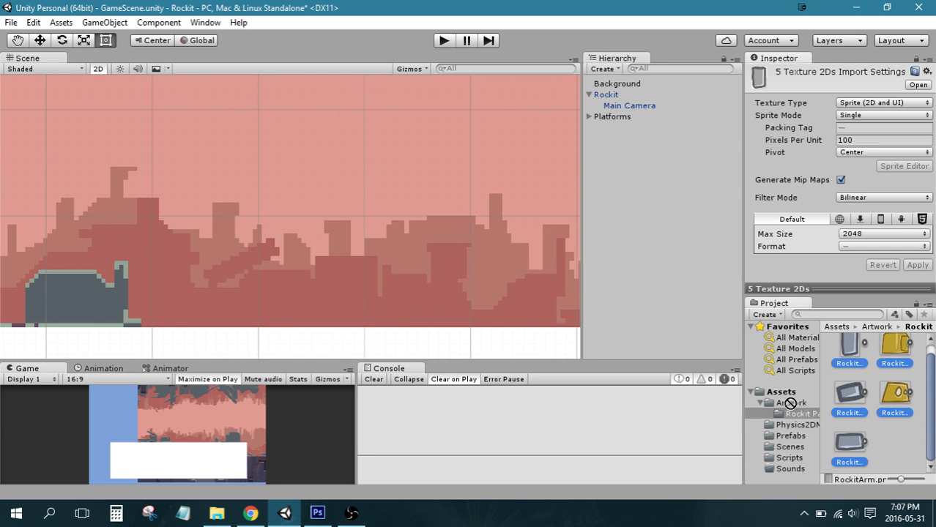
pyautogui.moveTo(849, 397); pyautogui.dragTo(609, 106)
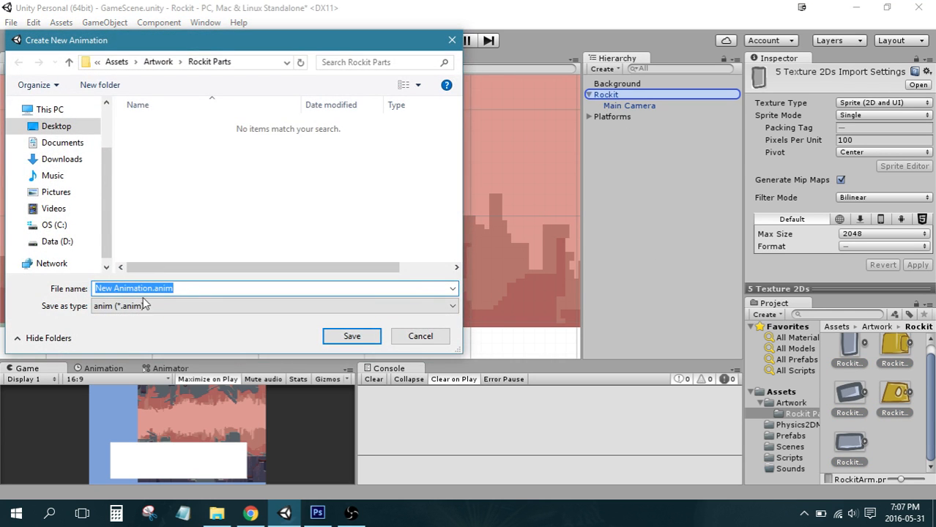
pyautogui.click(431, 337)
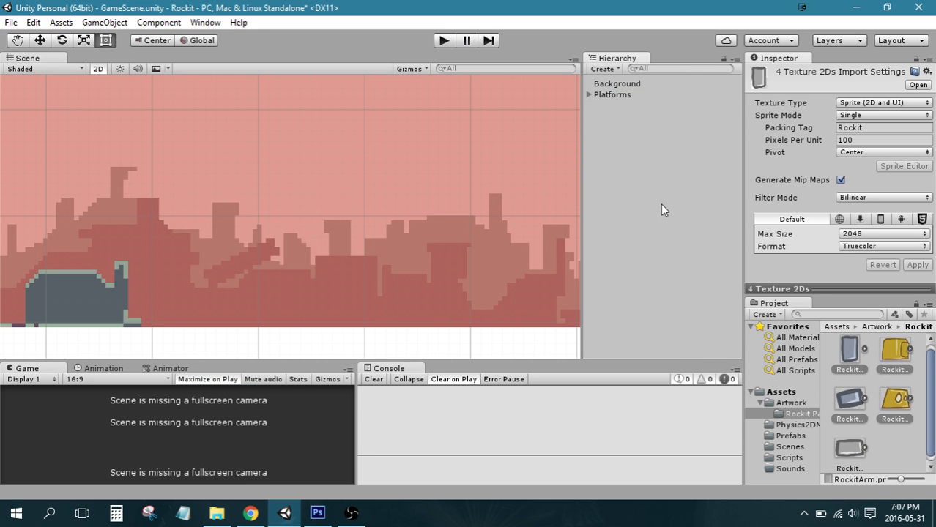
# Step: Undo the most recent actions to try to restore the missing Rockit object
pyautogui.hotkey('ctrl', 'z')
pyautogui.hotkey('ctrl', 'z')
pyautogui.hotkey('ctrl', 'z')
pyautogui.hotkey('ctrl', 'z')
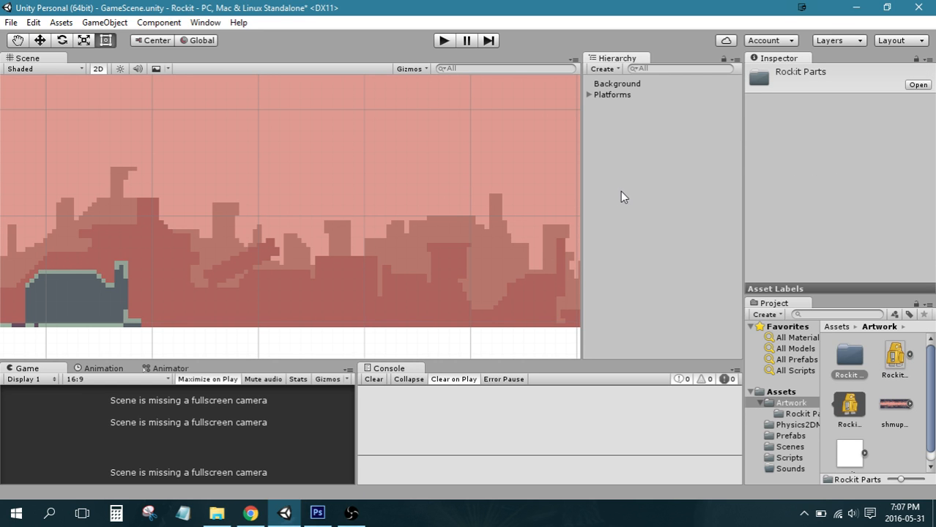
# Step: Check the Platforms and Background objects and the RockitAsset sprite while looking for the missing Rockit object
pyautogui.click(593, 94)
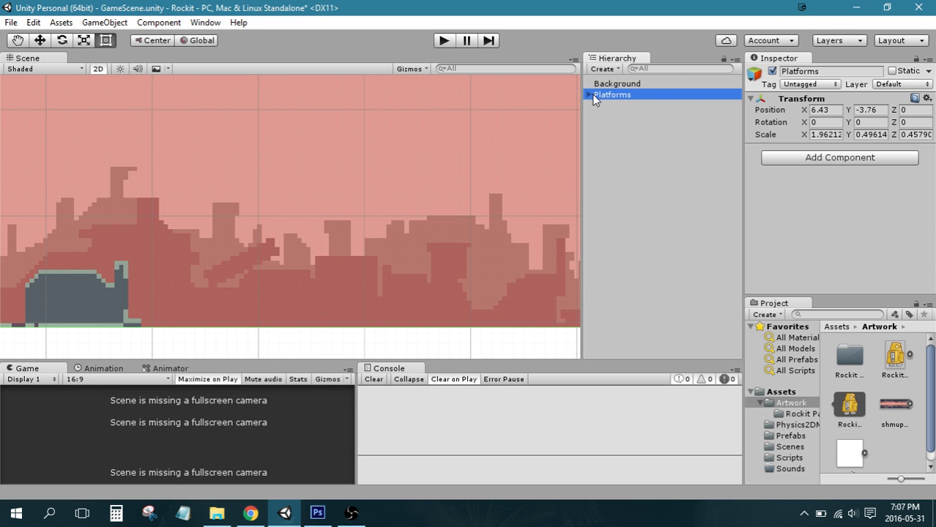
pyautogui.click(589, 94)
pyautogui.click(591, 94)
pyautogui.click(415, 229)
pyautogui.scroll(-5, 344, 265)
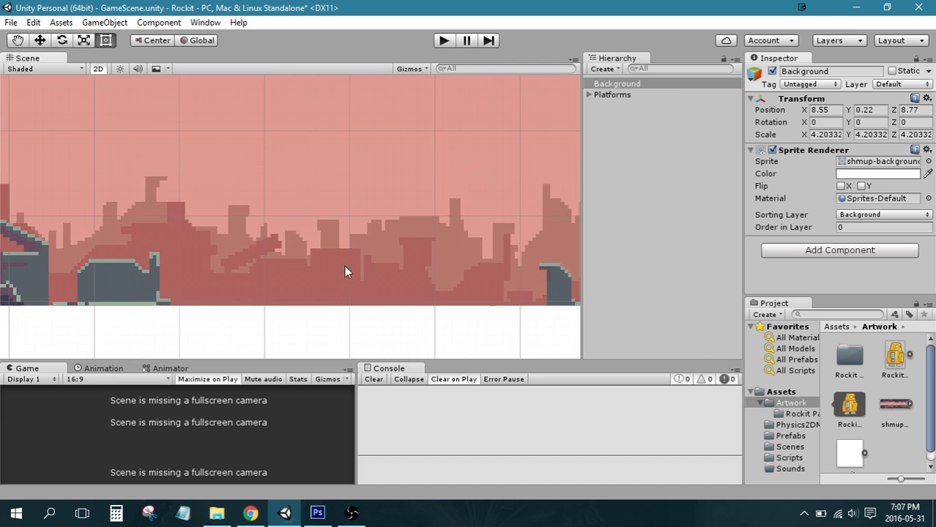
pyautogui.click(885, 359)
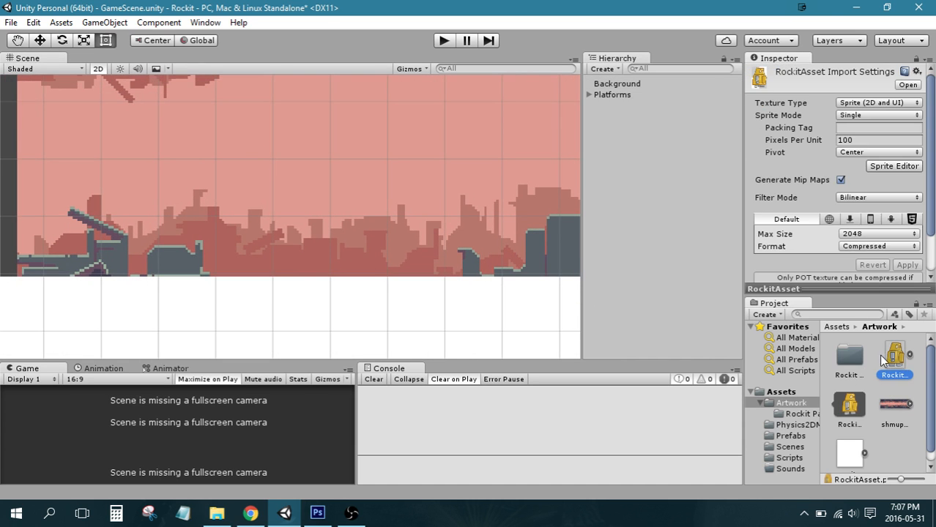
pyautogui.click(628, 115)
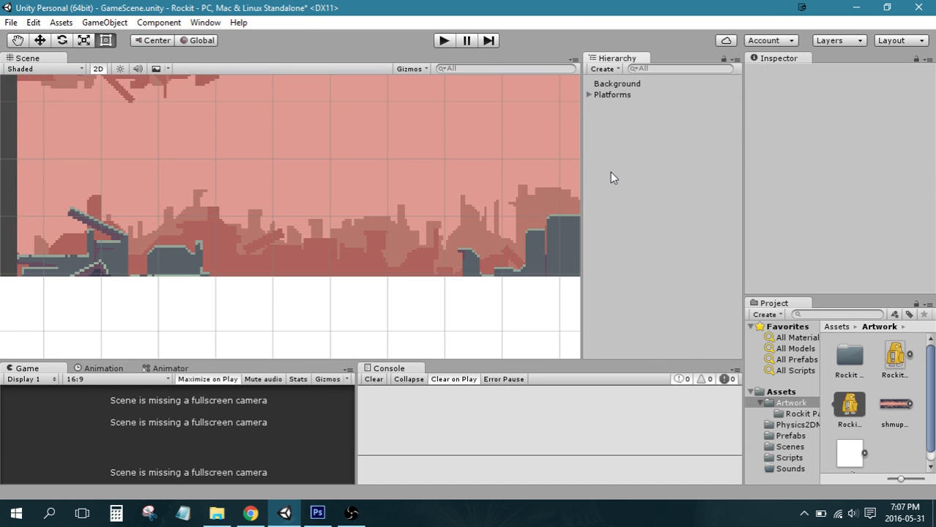
# Step: Step back through the earlier edits with repeated undos to try to bring back the missing Rockit object
pyautogui.hotkey('ctrl', 'z')
pyautogui.hotkey('ctrl', 'z')
pyautogui.hotkey('ctrl', 'z')
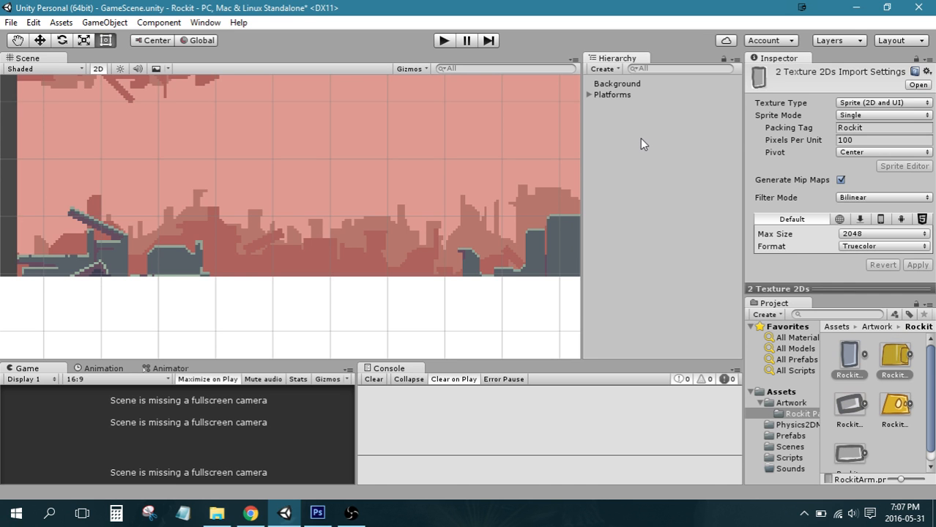
pyautogui.hotkey('ctrl', 'z')
pyautogui.hotkey('ctrl', 'z')
pyautogui.hotkey('ctrl', 'z')
pyautogui.hotkey('ctrl', 'z')
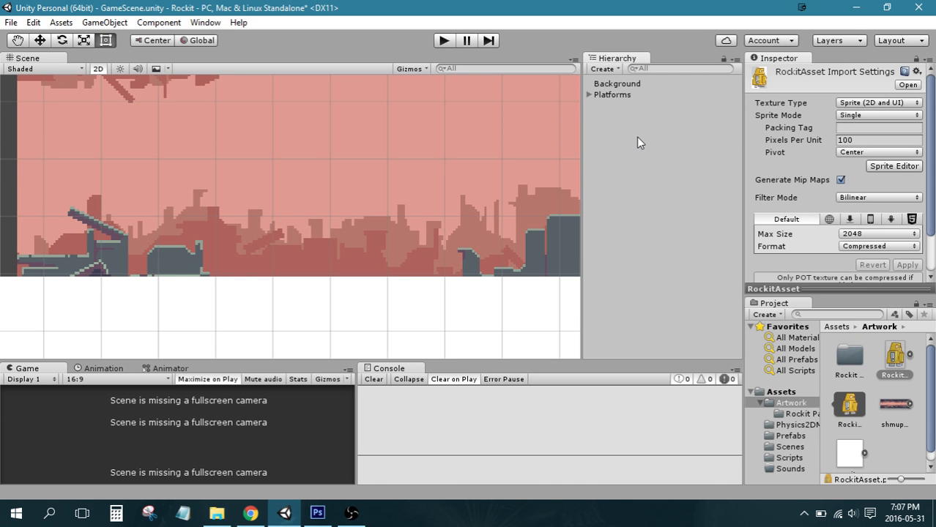
pyautogui.hotkey('ctrl', 'z')
pyautogui.hotkey('ctrl', 'z')
pyautogui.hotkey('ctrl', 'z')
pyautogui.hotkey('ctrl', 'z')
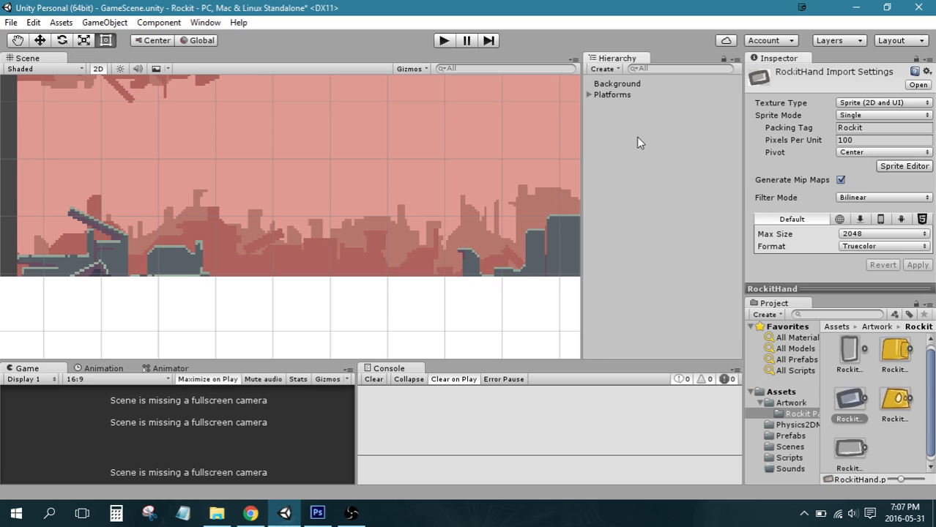
pyautogui.hotkey('ctrl', 'z')
pyautogui.hotkey('ctrl', 'z')
pyautogui.hotkey('ctrl', 'z')
pyautogui.hotkey('ctrl', 'z')
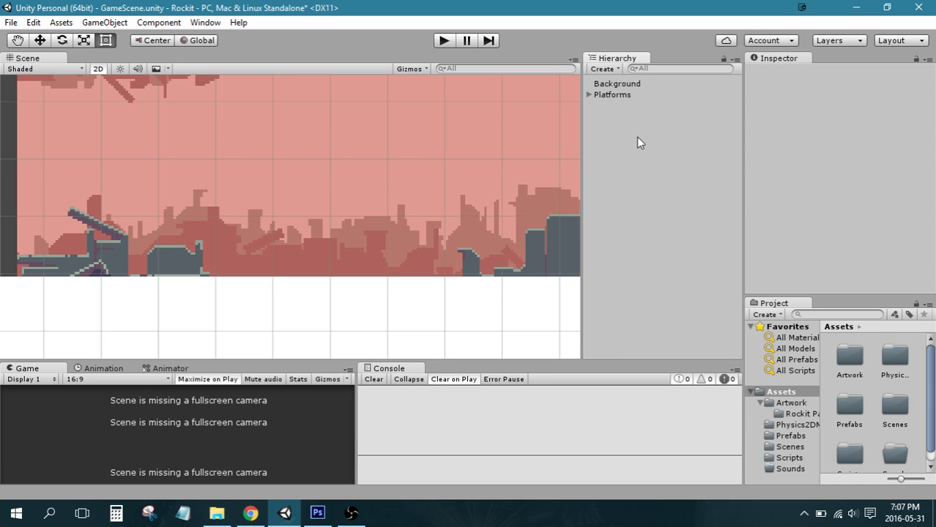
pyautogui.hotkey('ctrl', 'z')
pyautogui.hotkey('ctrl', 'z')
pyautogui.hotkey('ctrl', 'z')
pyautogui.hotkey('ctrl', 'z')
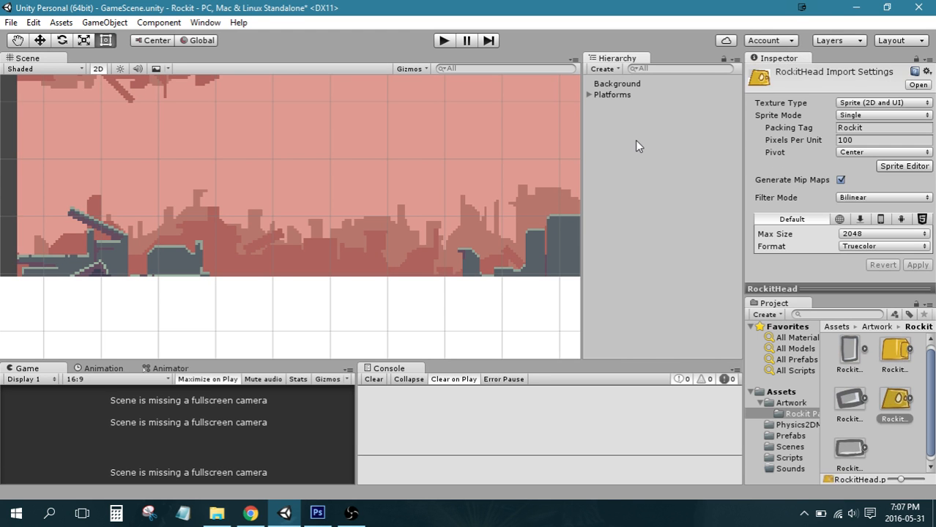
pyautogui.hotkey('ctrl', 'z')
pyautogui.hotkey('ctrl', 'z')
pyautogui.hotkey('ctrl', 'z')
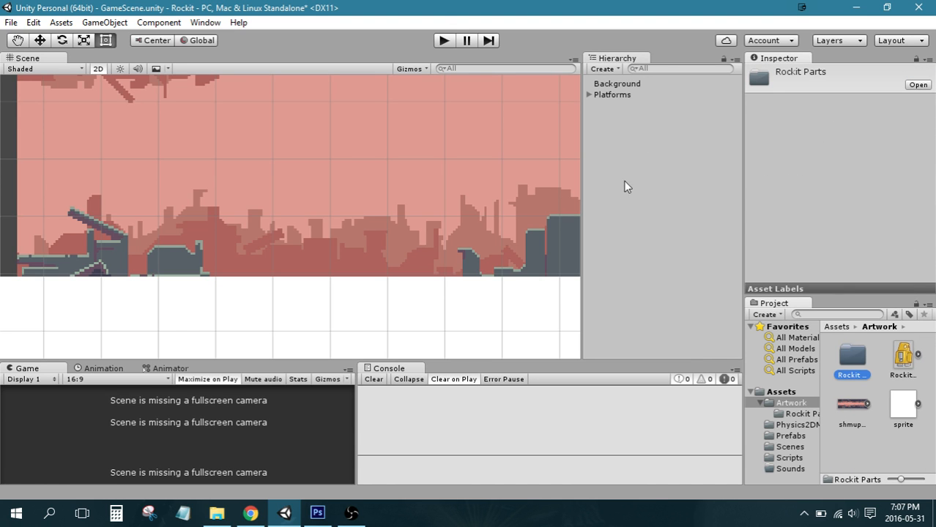
# Step: Reload GameScene.unity from the project's Scenes folder, discarding the unsaved scene changes
pyautogui.click(6, 24)
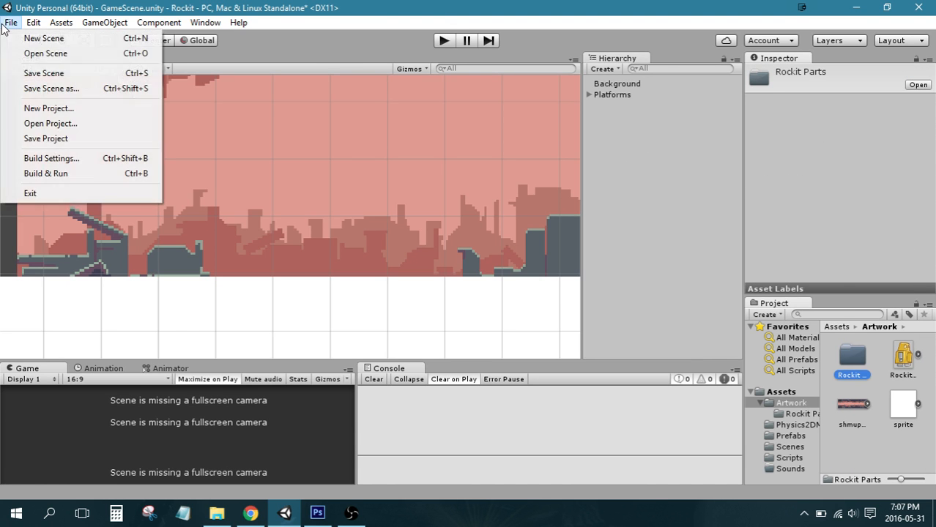
pyautogui.click(89, 55)
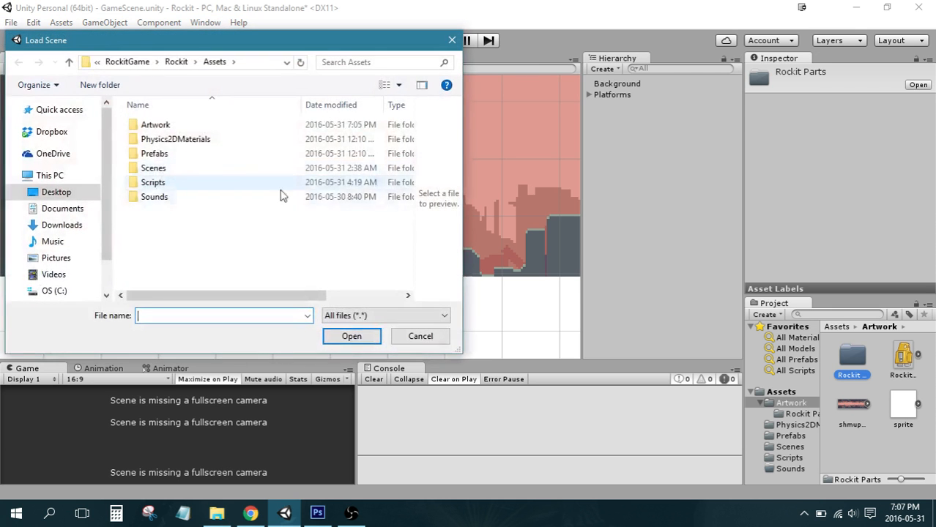
pyautogui.doubleClick(176, 170)
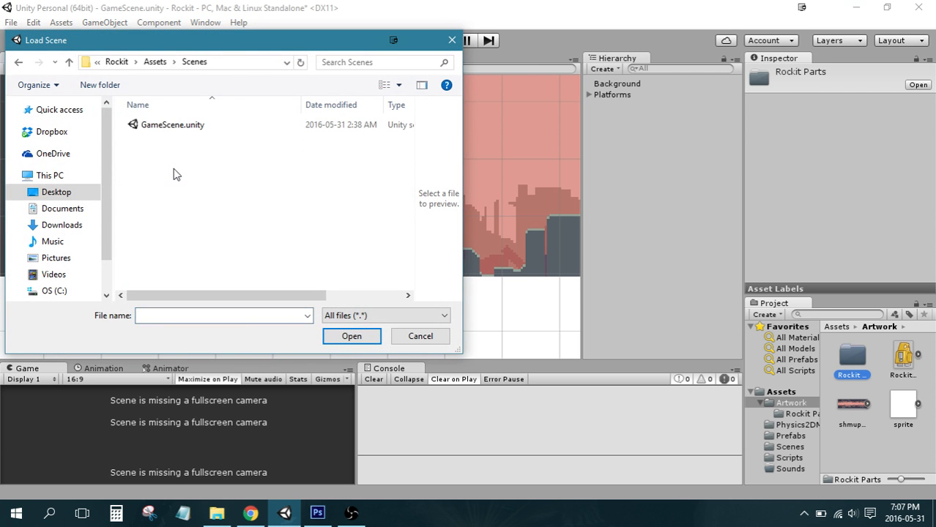
pyautogui.click(183, 126)
pyautogui.click(357, 337)
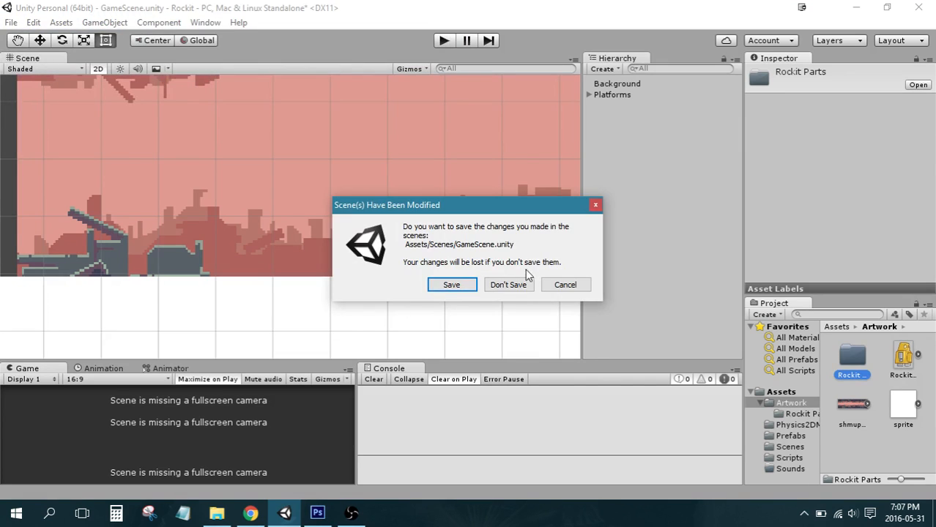
pyautogui.click(513, 284)
# Step: Assign the RockitAsset sprite to the Rockit object's Sprite Renderer
pyautogui.click(607, 95)
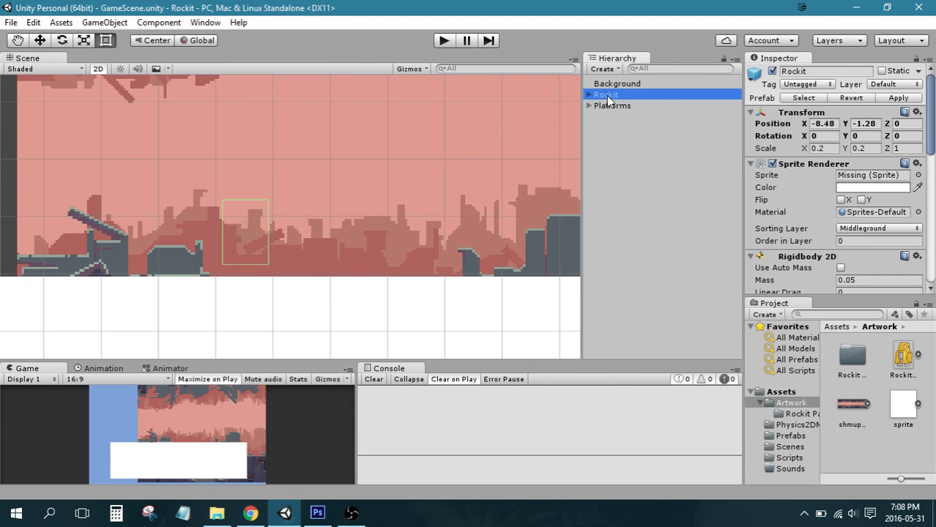
pyautogui.click(919, 175)
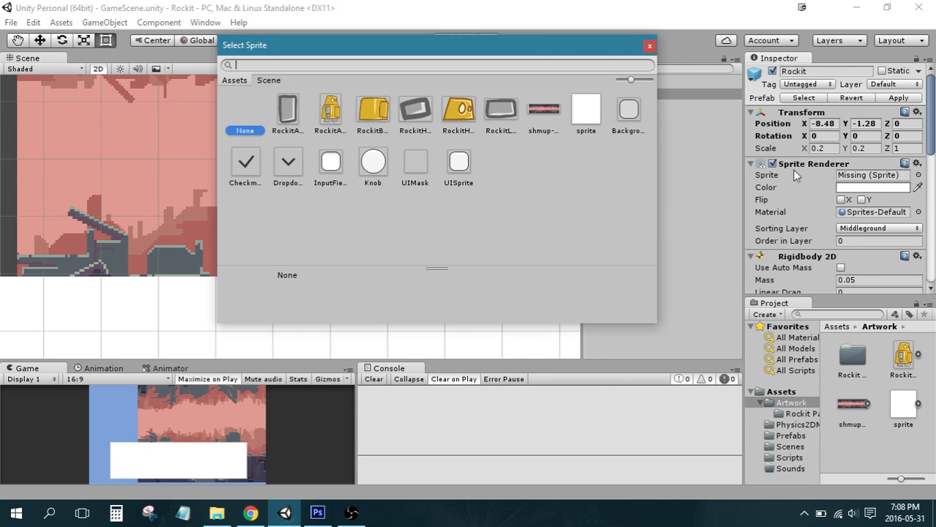
pyautogui.click(331, 110)
pyautogui.click(649, 47)
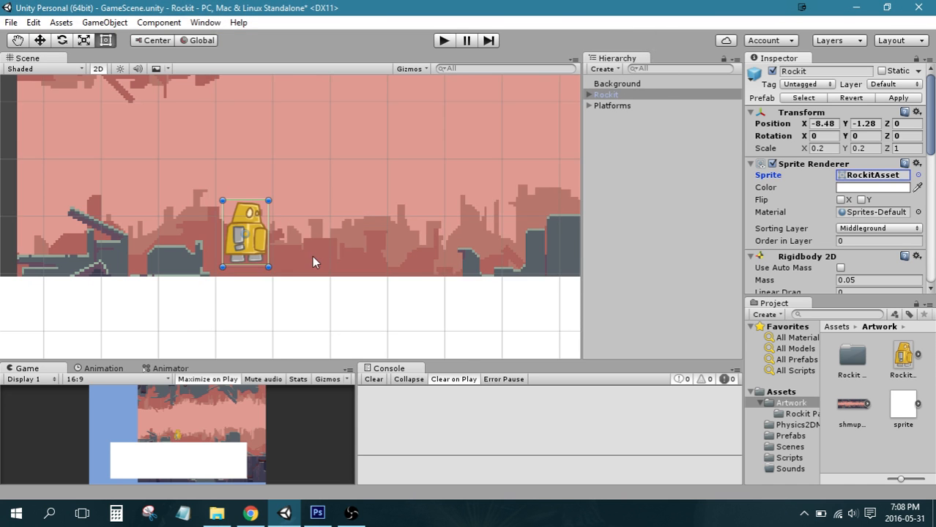
pyautogui.scroll(1, 295, 255)
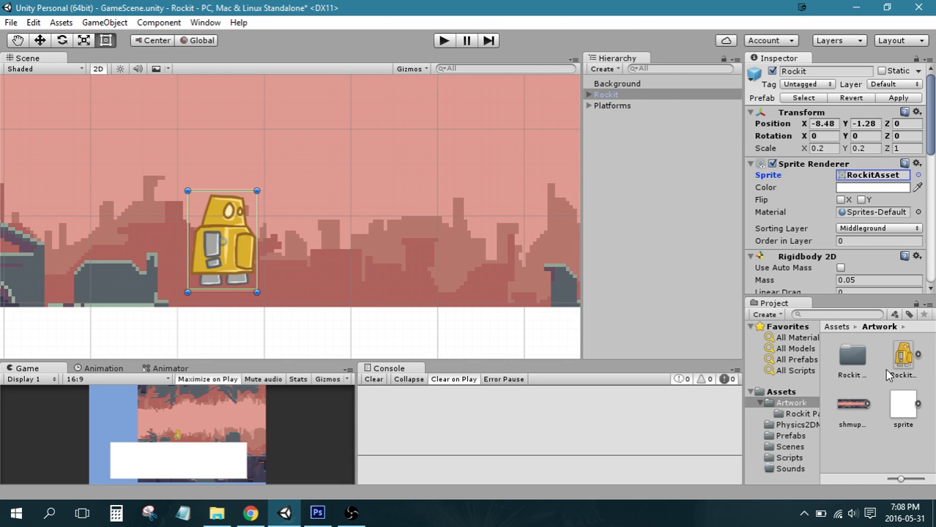
# Step: Set the packing tag of all five sprites in the Rockit Parts folder to Rockit
pyautogui.click(853, 355)
pyautogui.doubleClick(853, 357)
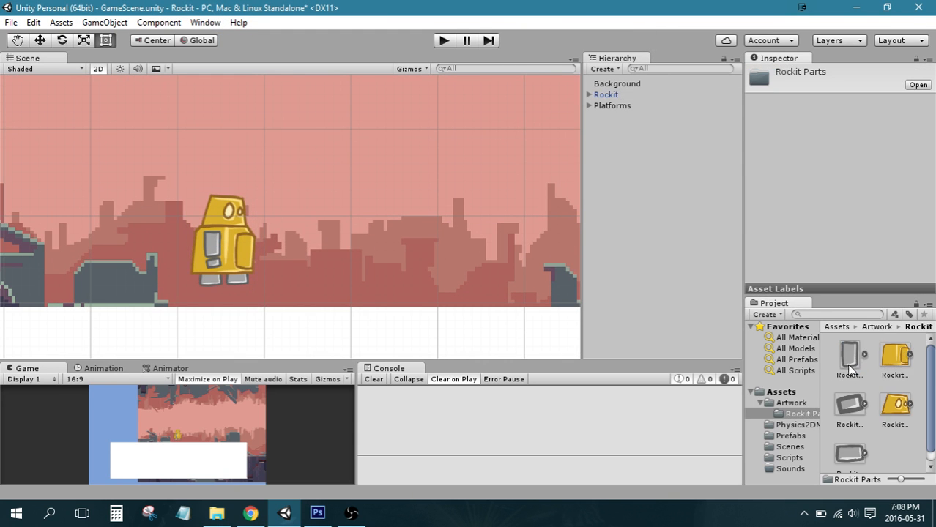
pyautogui.click(847, 364)
pyautogui.keyDown('shift'); pyautogui.click(851, 443); pyautogui.keyUp('shift')
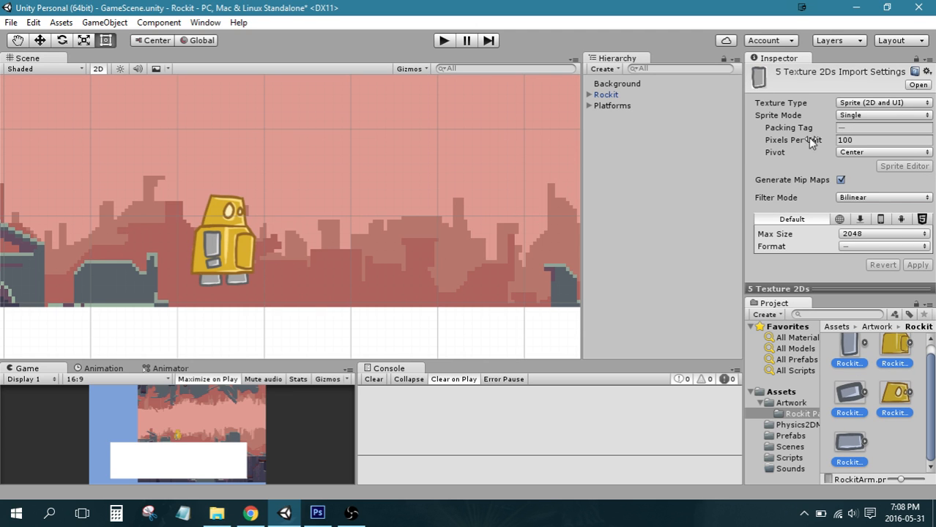
pyautogui.click(851, 128)
pyautogui.write('R')
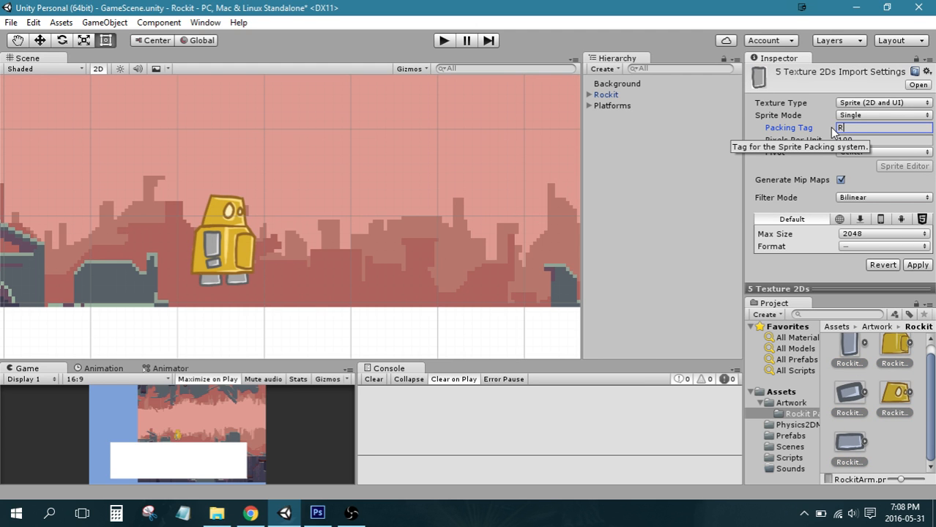
pyautogui.write('ockit')
# Step: Pack the tagged sprites with the Sprite Packer, applying the pending import settings, and close the packer
pyautogui.click(201, 22)
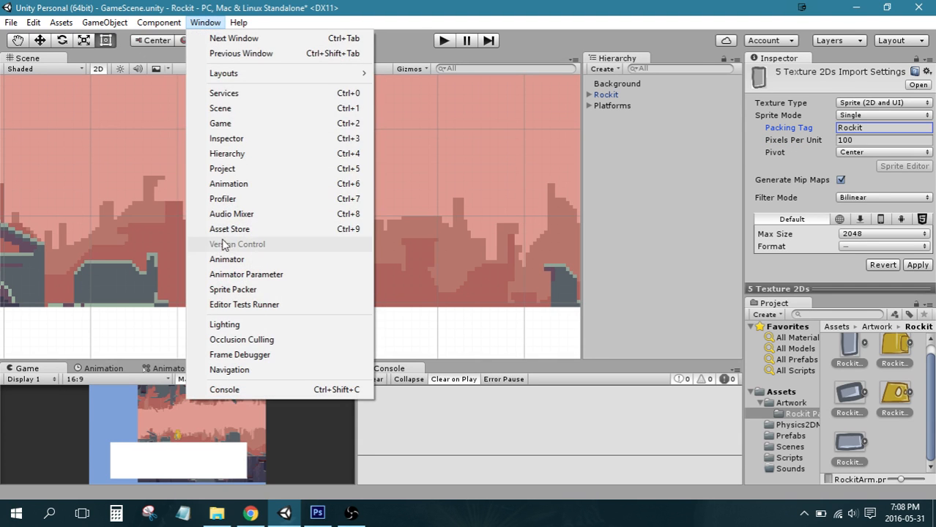
pyautogui.click(233, 289)
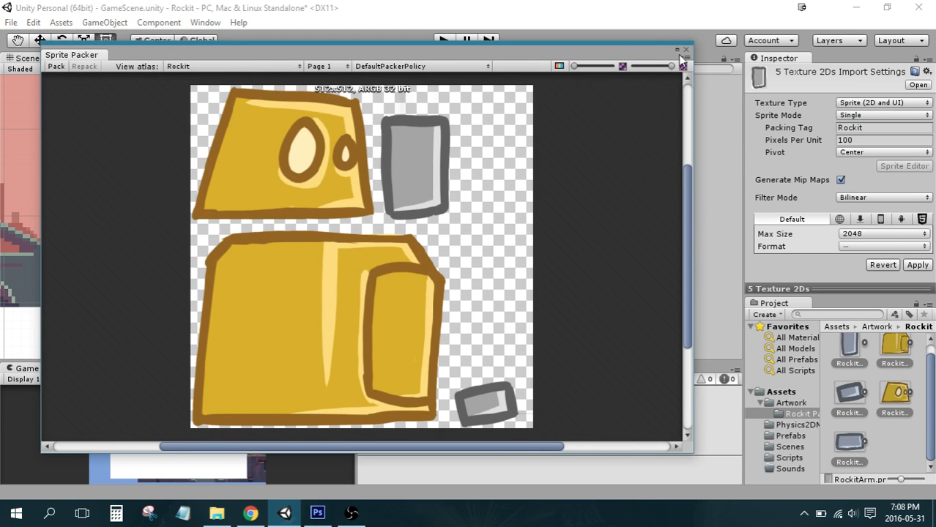
pyautogui.click(60, 66)
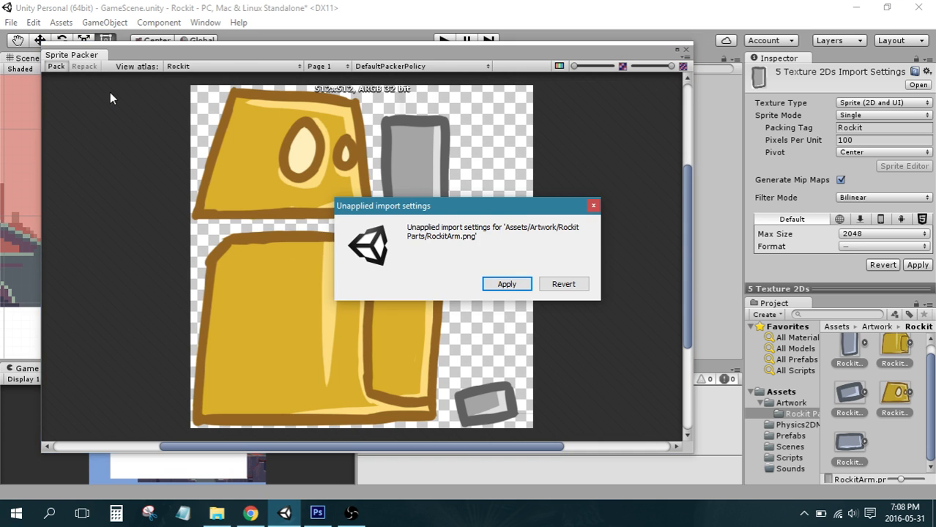
pyautogui.click(498, 283)
pyautogui.click(687, 49)
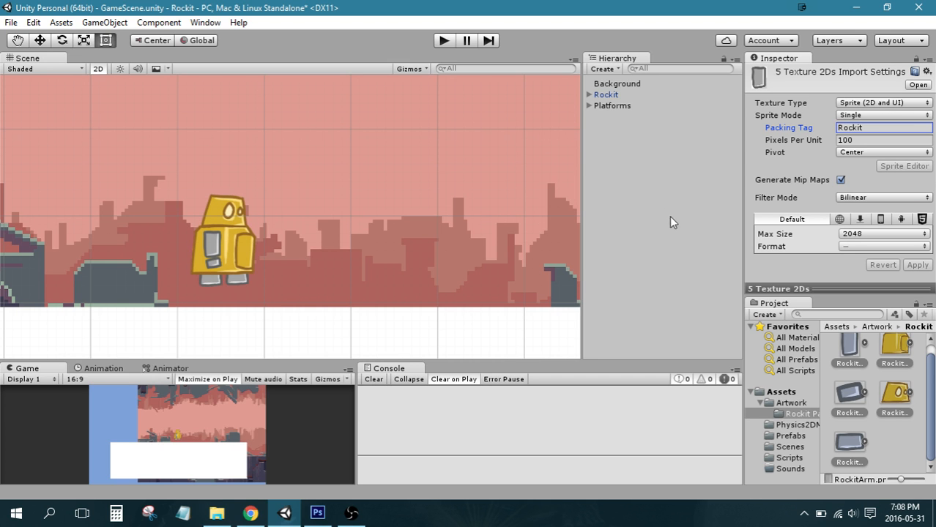
# Step: Expand the Rockit object in the hierarchy and check it and the RockitAsset sprite in the Artwork folder
pyautogui.click(808, 403)
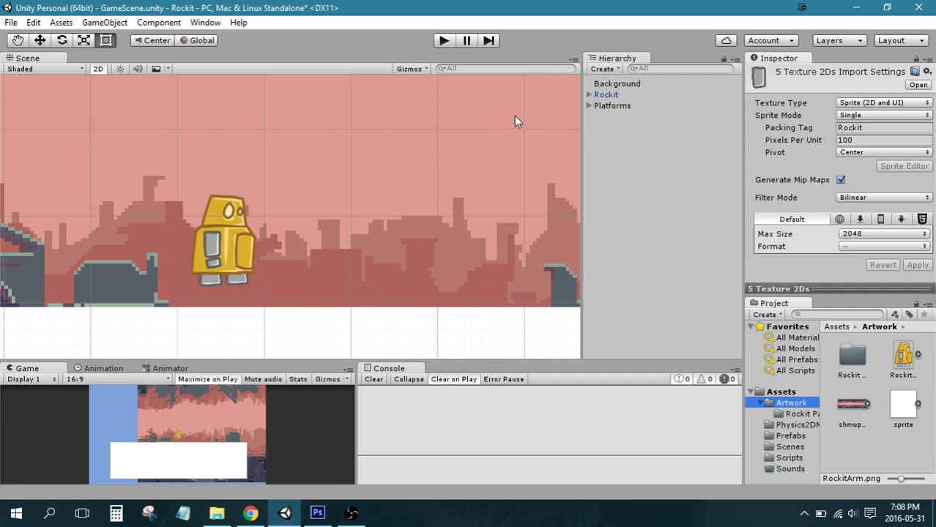
pyautogui.click(605, 94)
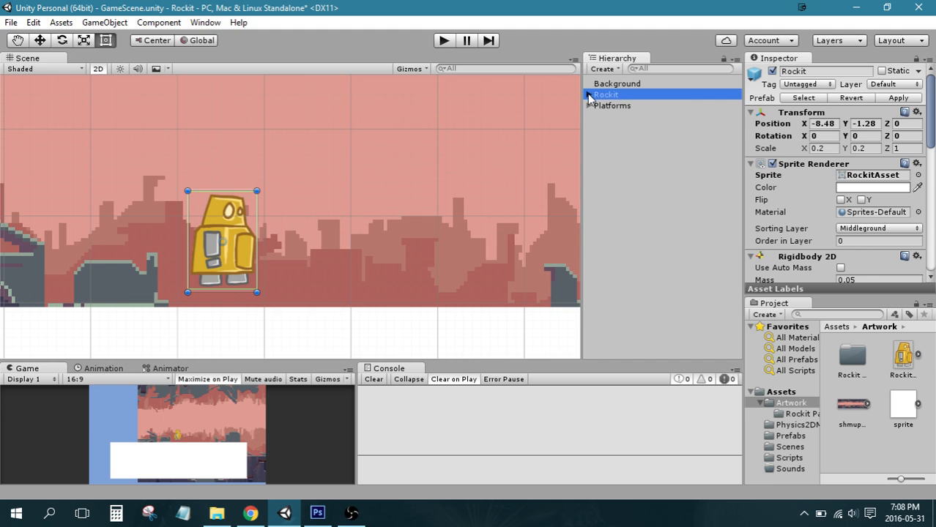
pyautogui.click(589, 95)
pyautogui.click(905, 370)
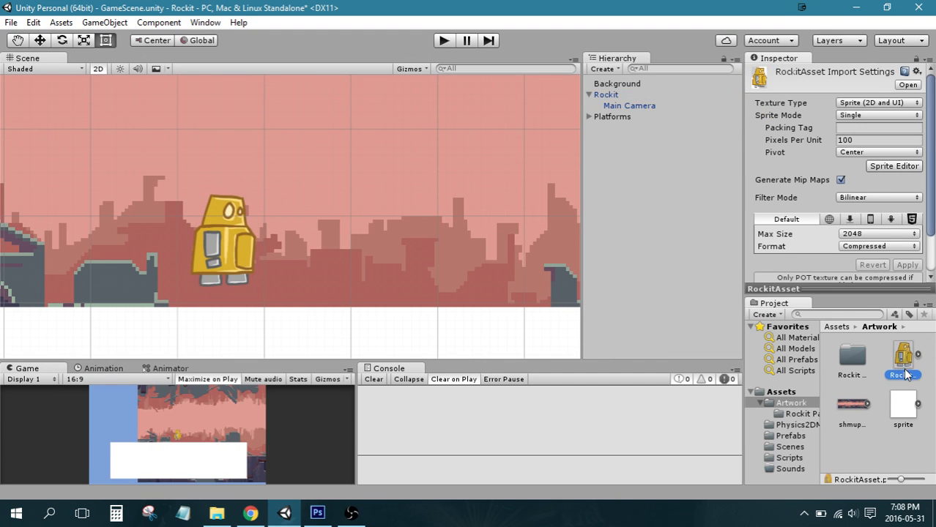
pyautogui.click(609, 95)
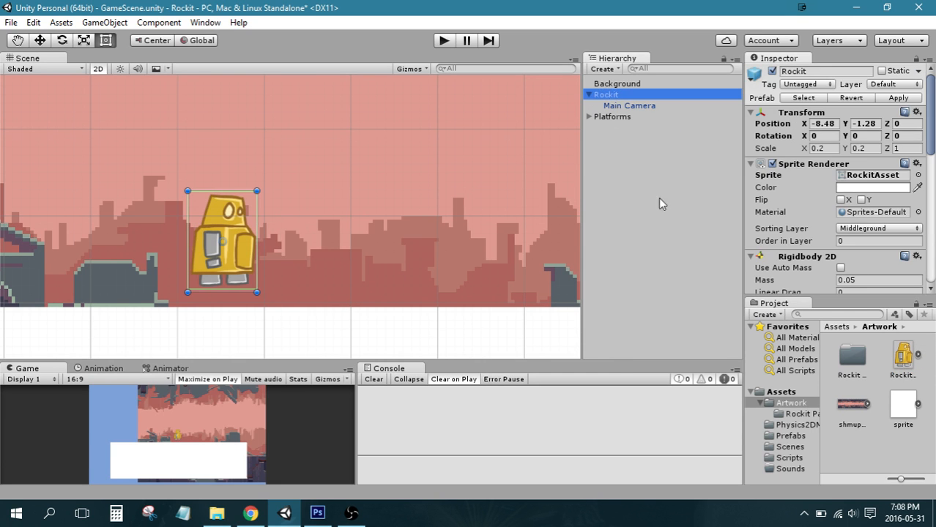
# Step: Place the RockitArm sprite from the Rockit Parts folder in the scene beside the robot, on the Middleground sorting layer
pyautogui.doubleClick(857, 355)
pyautogui.click(847, 357)
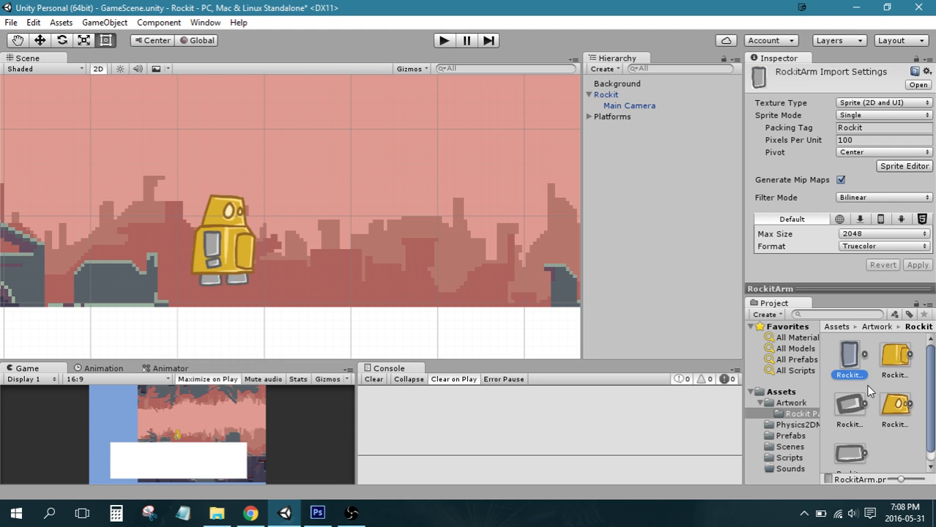
pyautogui.click(876, 460)
pyautogui.click(851, 364)
pyautogui.moveTo(854, 353); pyautogui.dragTo(718, 245)
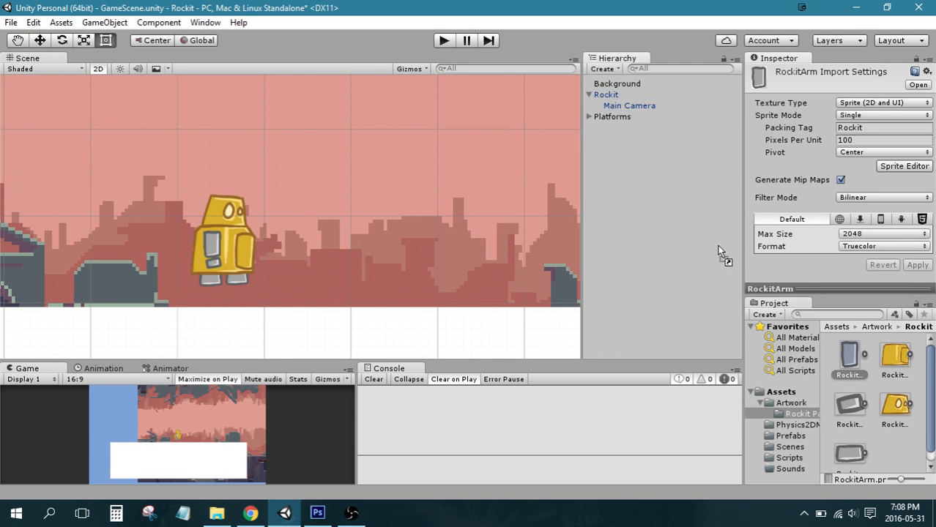
pyautogui.moveTo(631, 198); pyautogui.dragTo(424, 216)
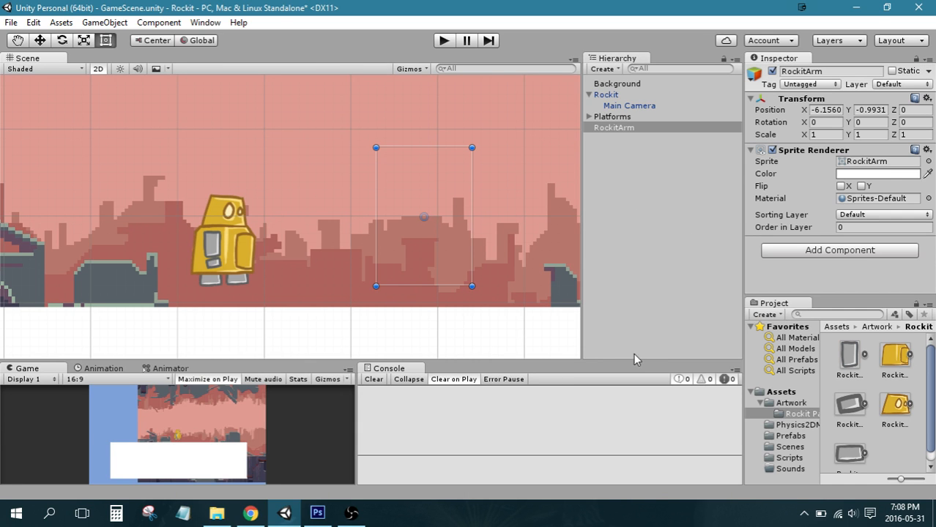
pyautogui.click(883, 214)
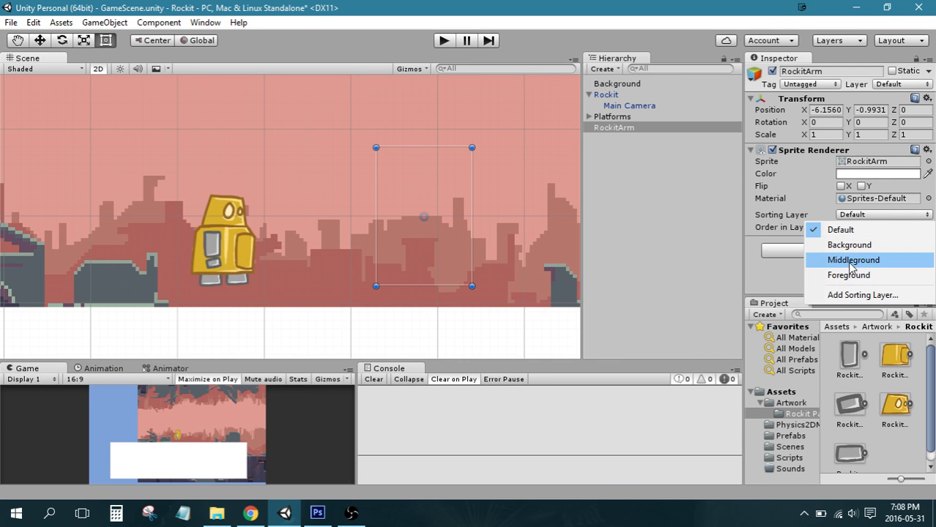
pyautogui.click(852, 260)
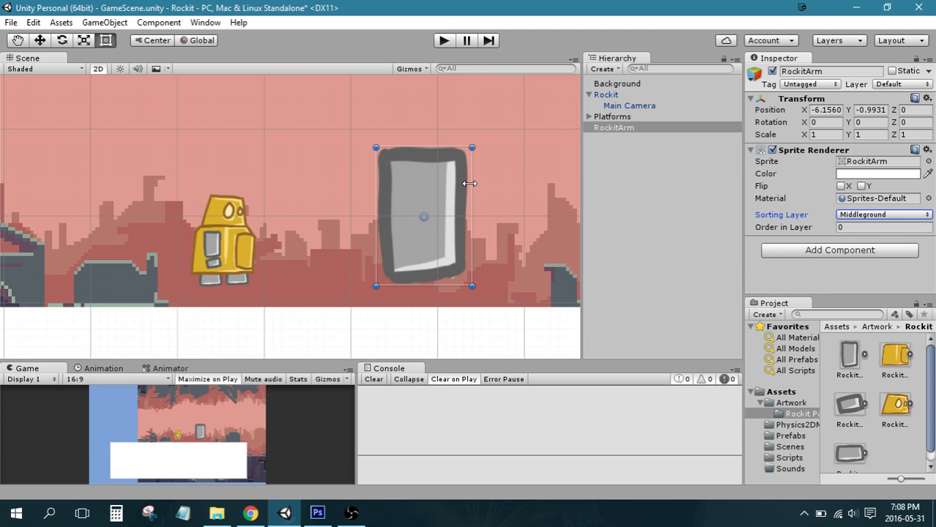
# Step: Add a second RockitArm sprite to the scene at the origin and set its sorting layer to Foreground
pyautogui.moveTo(851, 357); pyautogui.dragTo(654, 218)
pyautogui.click(876, 213)
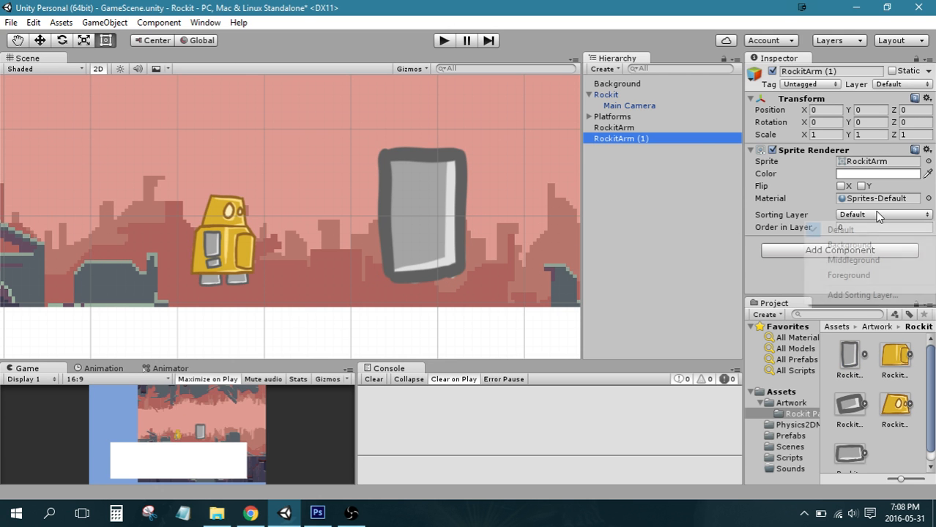
pyautogui.click(868, 273)
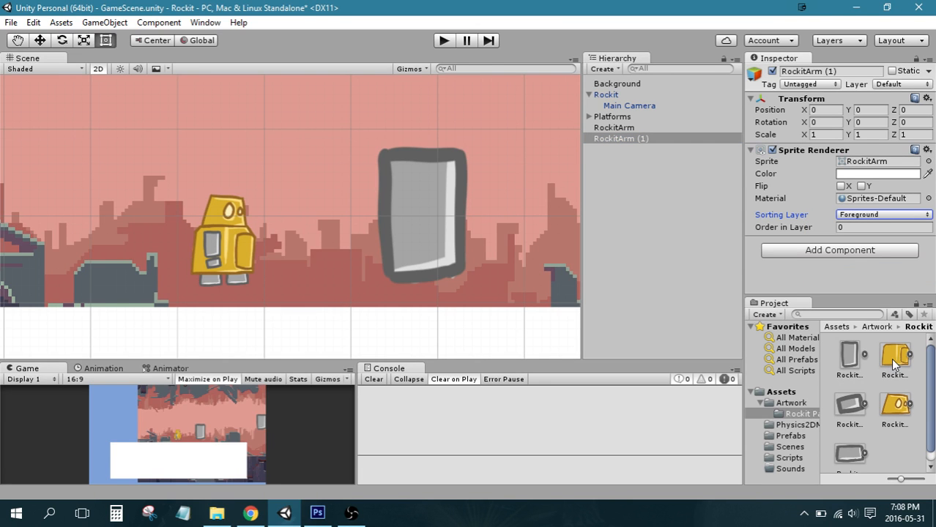
pyautogui.scroll(-5, 519, 191)
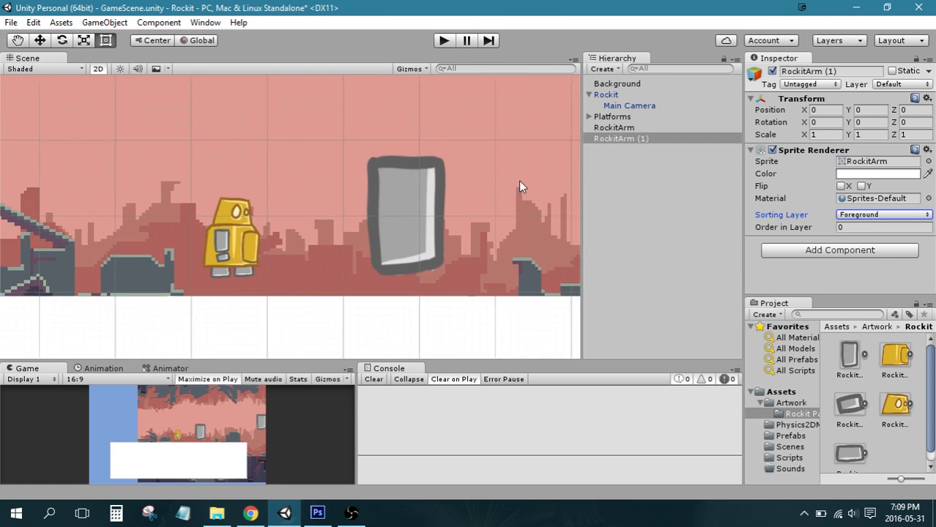
pyautogui.click(849, 215)
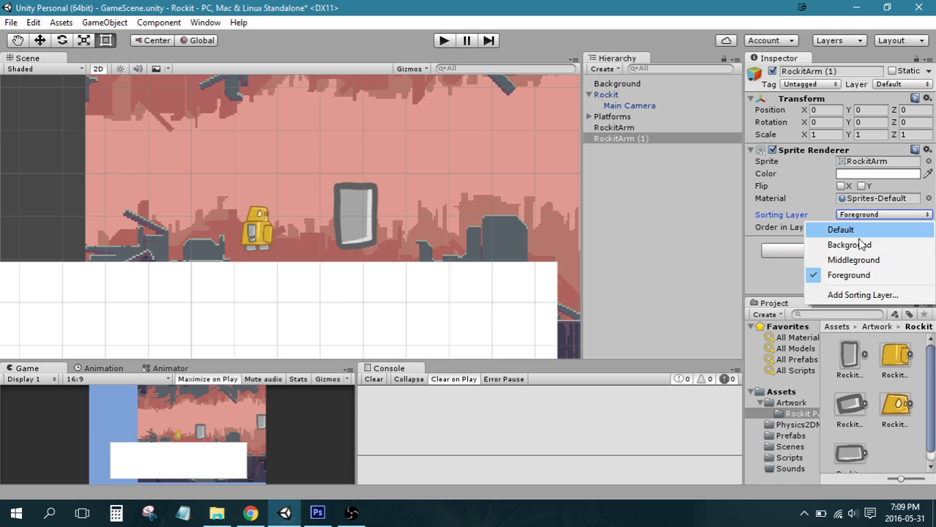
pyautogui.click(850, 276)
pyautogui.scroll(-4, 475, 203)
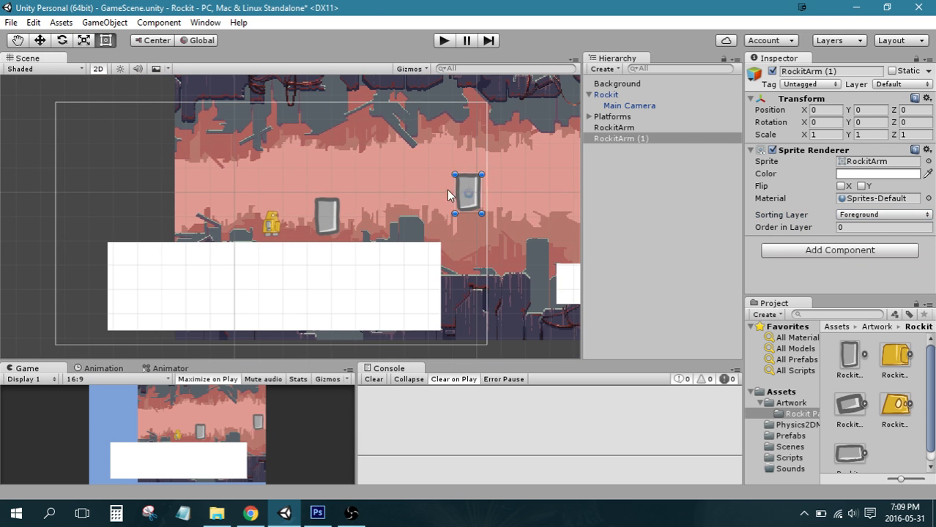
# Step: Delete the second RockitArm object and place the RockitBody sprite in the scene on the Foreground sorting layer
pyautogui.moveTo(474, 195); pyautogui.dragTo(367, 215)
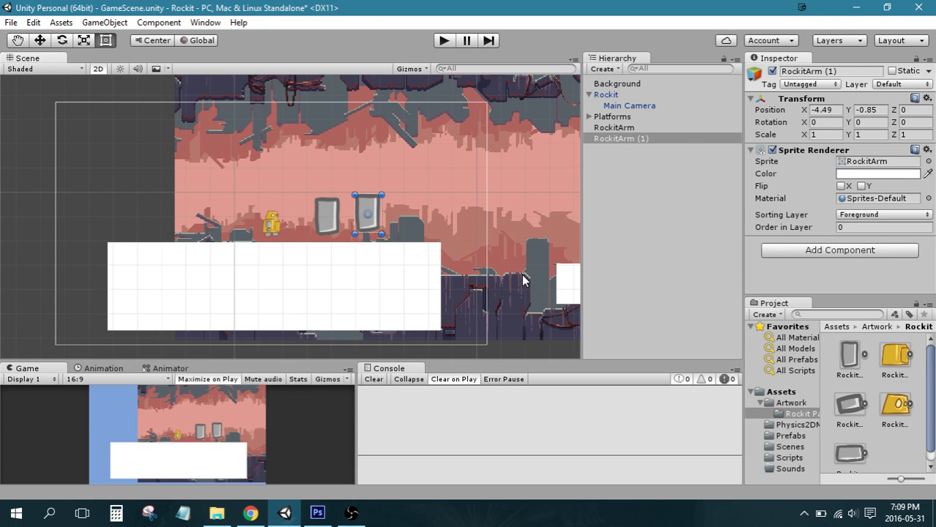
pyautogui.press('Delete')
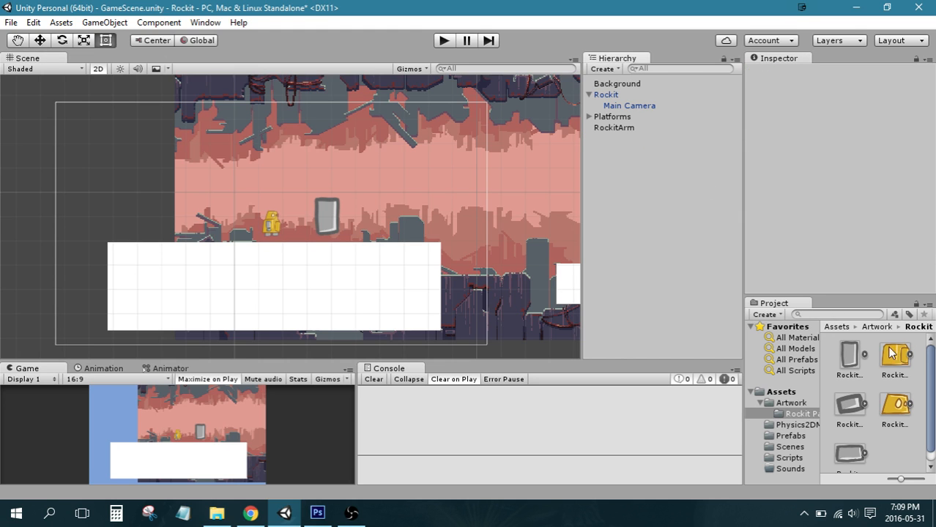
pyautogui.moveTo(526, 179); pyautogui.dragTo(374, 219)
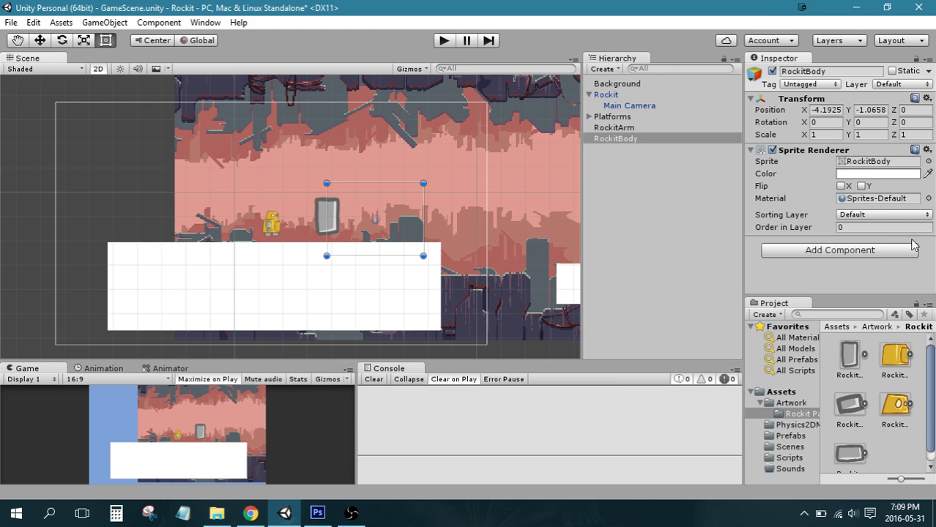
pyautogui.click(881, 213)
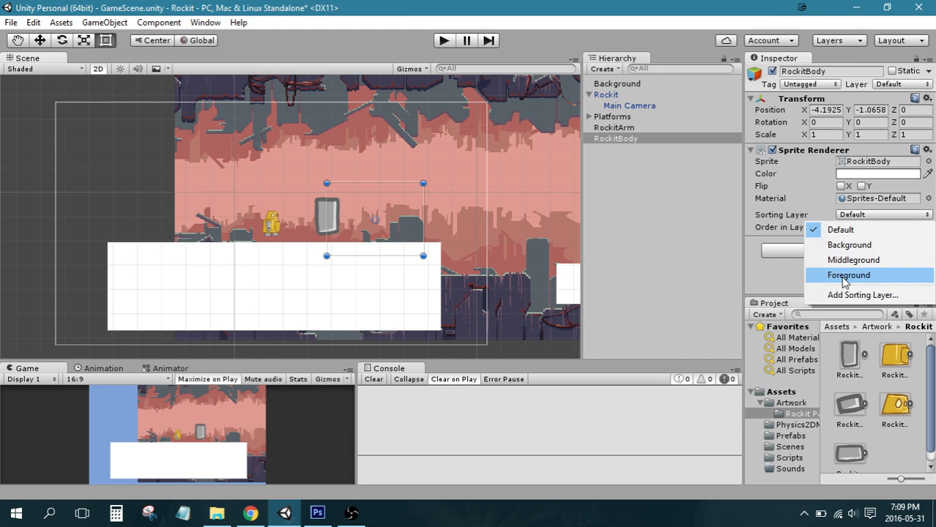
pyautogui.click(846, 272)
# Step: Place the RockitHead and RockitHand sprites in the scene near the body, both on the Foreground sorting layer
pyautogui.moveTo(896, 410); pyautogui.dragTo(423, 168)
pyautogui.click(867, 217)
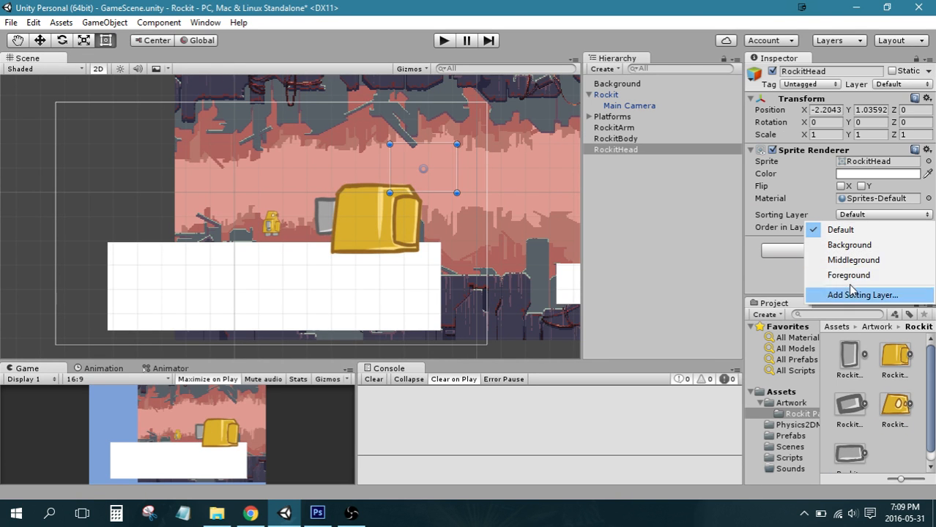
pyautogui.click(846, 273)
pyautogui.click(850, 407)
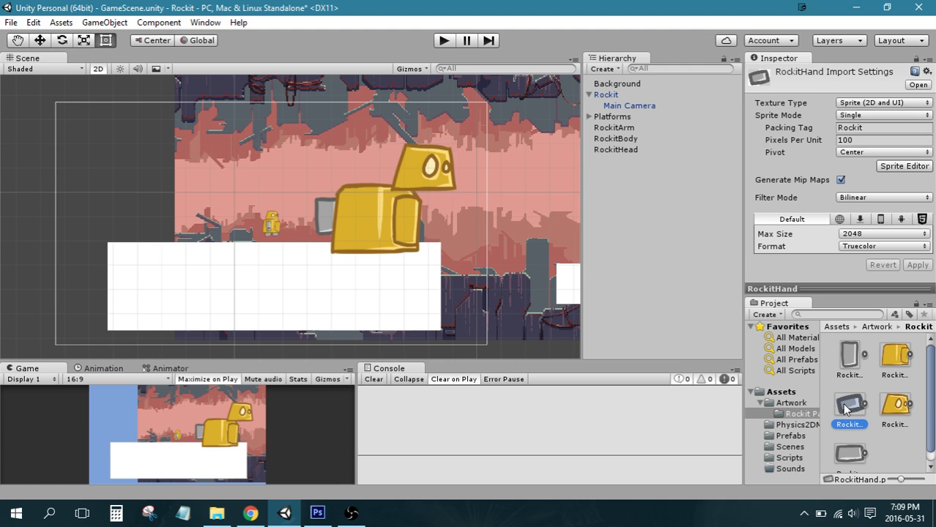
pyautogui.moveTo(850, 407); pyautogui.dragTo(449, 217)
pyautogui.click(843, 219)
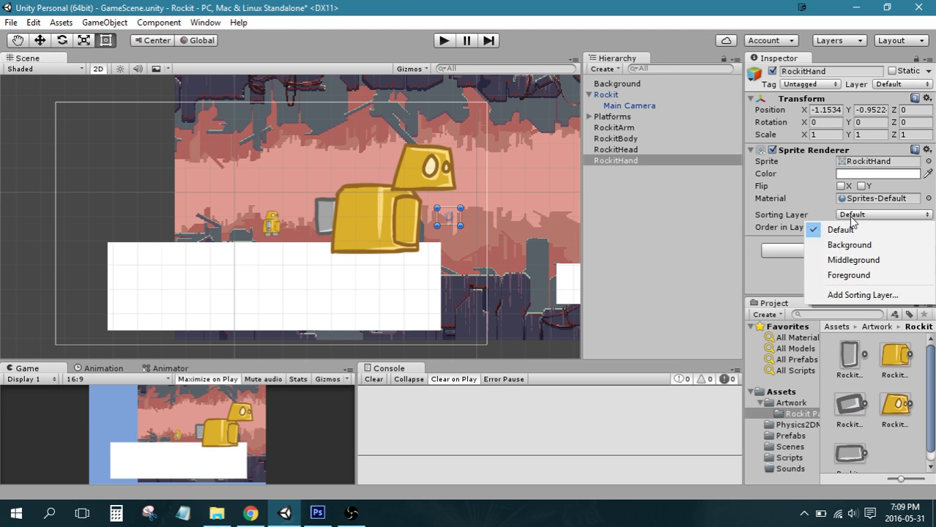
pyautogui.click(846, 274)
# Step: Place the RockitLeg sprite beside the hand on the Foreground sorting layer and duplicate it for the second leg
pyautogui.click(849, 456)
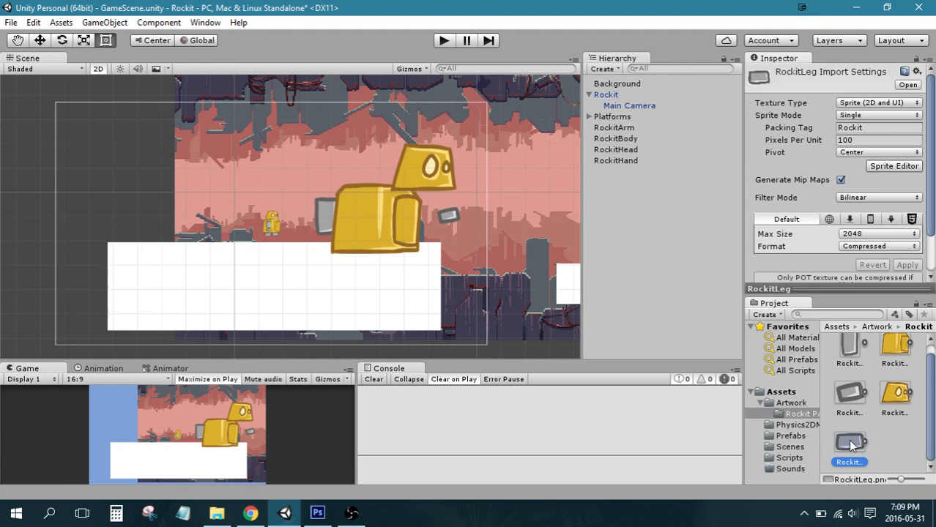
pyautogui.moveTo(850, 456); pyautogui.dragTo(488, 235)
pyautogui.click(867, 218)
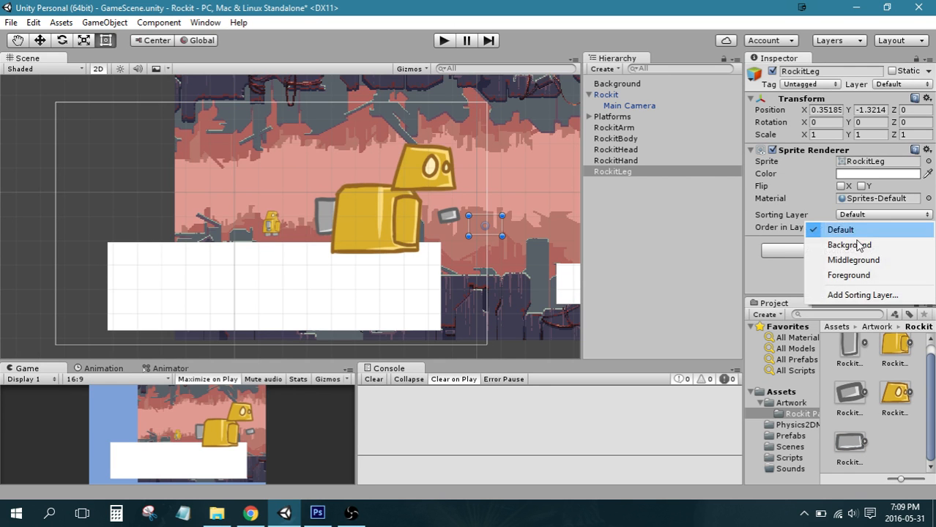
pyautogui.click(846, 274)
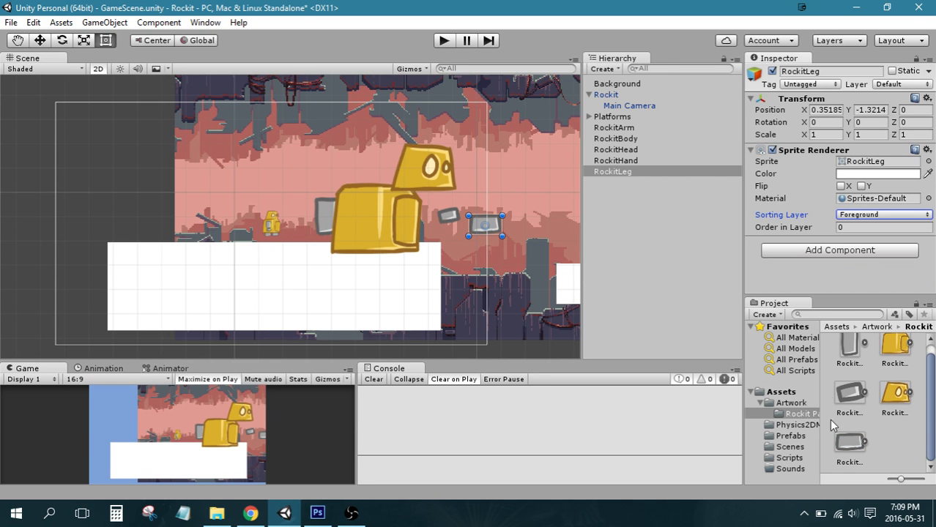
pyautogui.rightClick(625, 173)
pyautogui.click(677, 232)
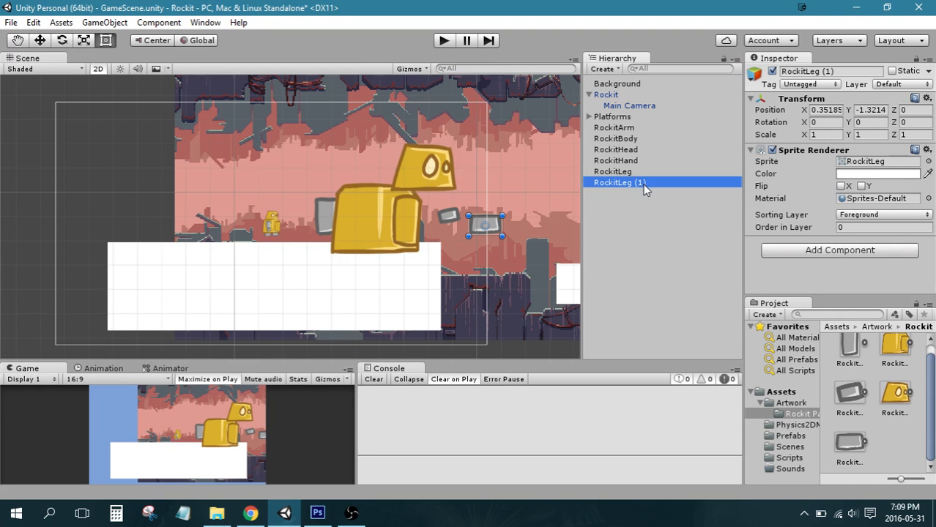
pyautogui.click(629, 174)
pyautogui.click(641, 182)
# Step: Make all six body-part objects, from RockitArm to RockitLeg (1), children of the Rockit object
pyautogui.click(610, 128)
pyautogui.keyDown('shift'); pyautogui.click(616, 182); pyautogui.keyUp('shift')
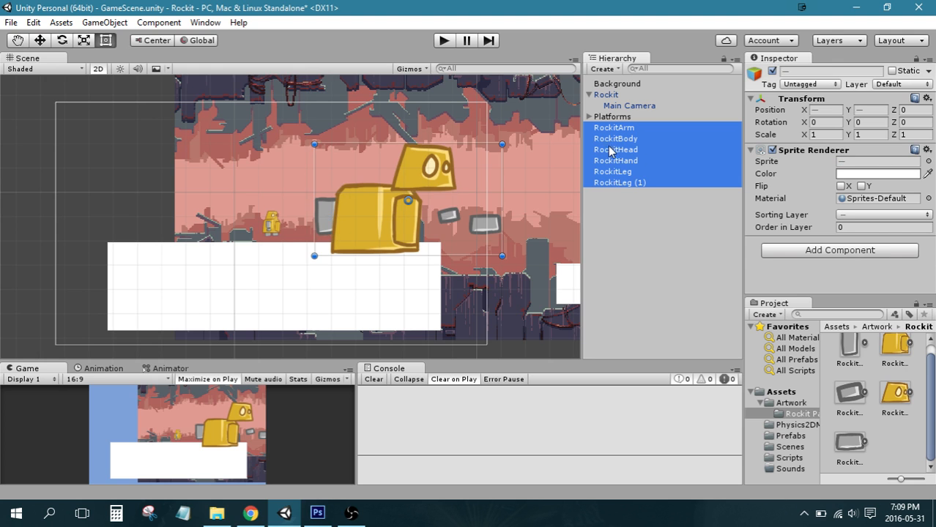
pyautogui.moveTo(610, 152); pyautogui.dragTo(609, 97)
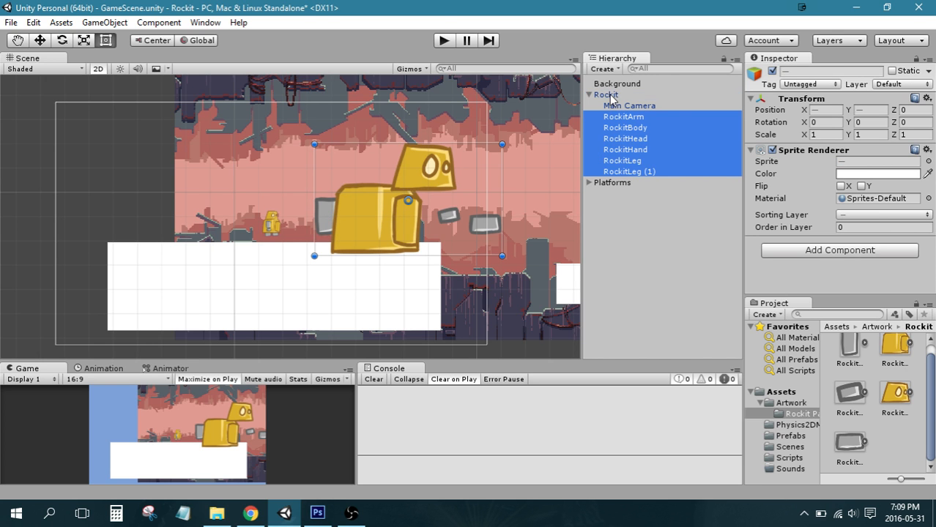
pyautogui.click(608, 95)
# Step: Compare the size of RockitBody with the original robot, then select all six body-part children of Rockit together
pyautogui.click(623, 128)
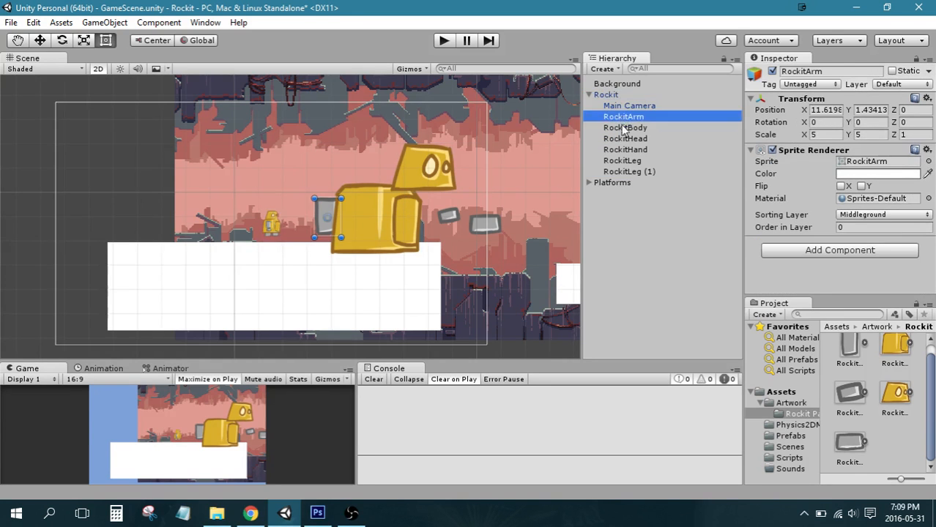
pyautogui.scroll(5, 373, 206)
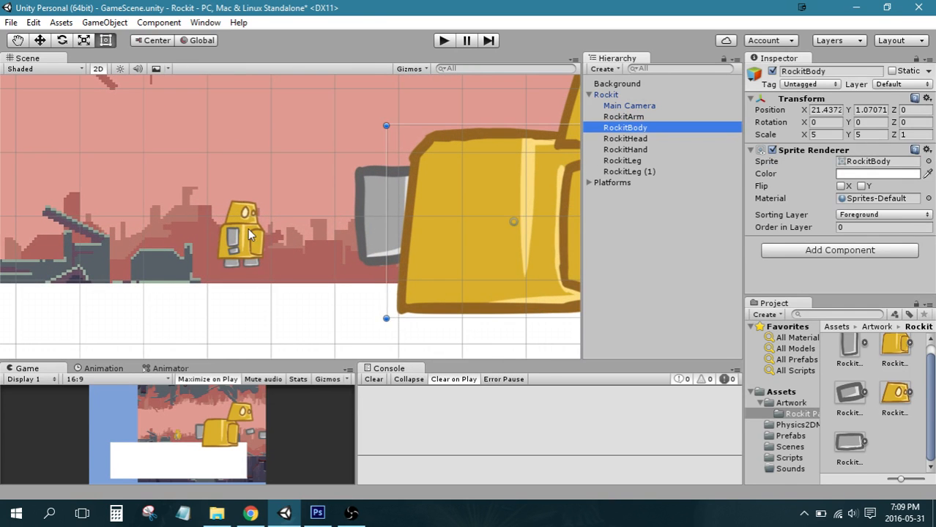
pyautogui.click(247, 228)
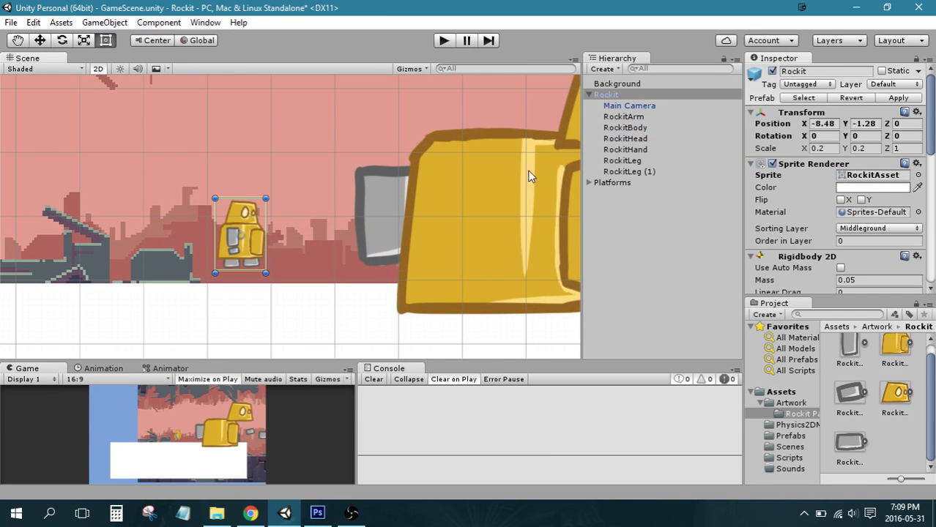
pyautogui.scroll(-4, 531, 176)
pyautogui.click(619, 118)
pyautogui.keyDown('shift'); pyautogui.click(631, 171); pyautogui.keyUp('shift')
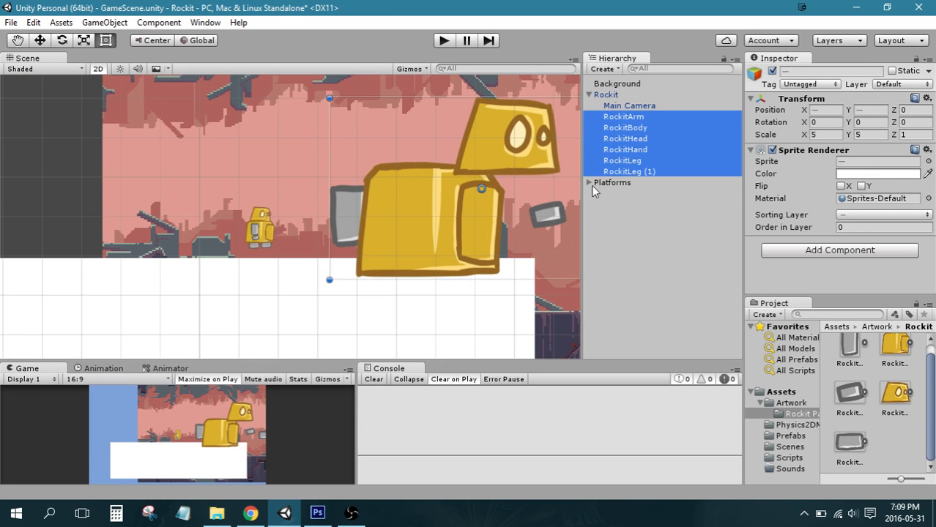
pyautogui.scroll(-1, 577, 177)
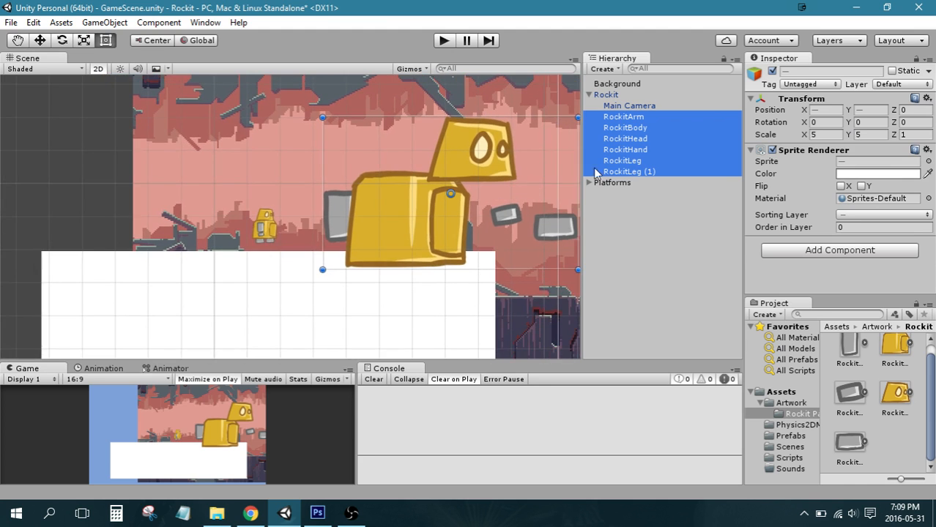
# Step: Try to set the X and Y scale of all six selected body parts to 0.2
pyautogui.click(829, 135)
pyautogui.write('0.2')
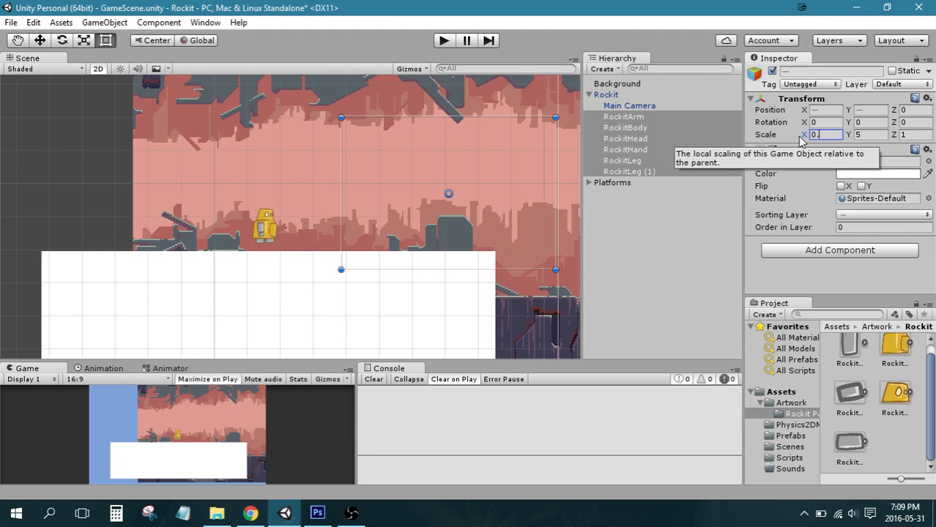
pyautogui.click(865, 136)
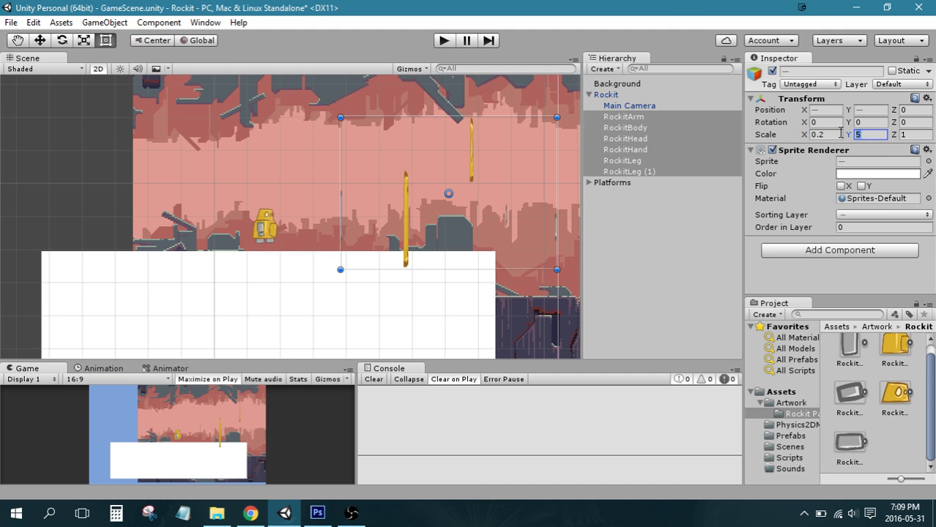
pyautogui.write('0.2')
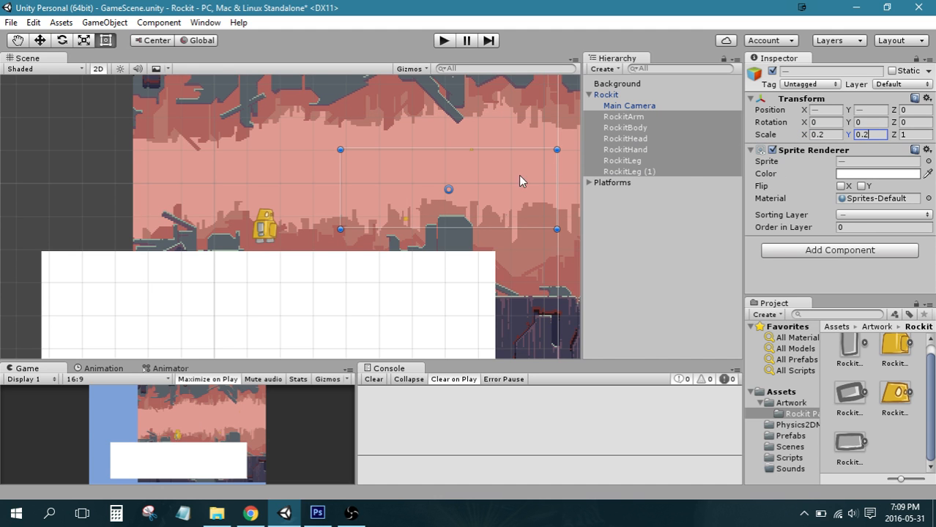
pyautogui.scroll(3, 430, 245)
pyautogui.scroll(-2, 553, 236)
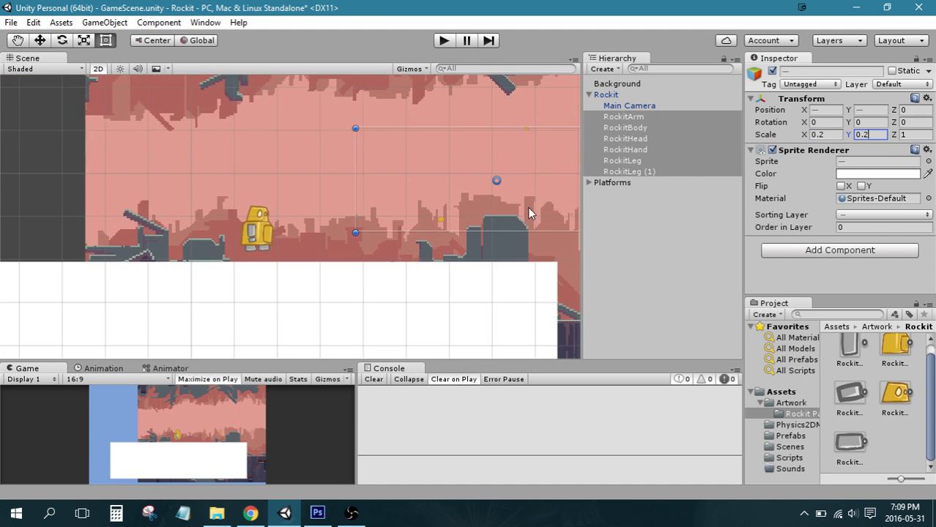
pyautogui.scroll(-4, 529, 208)
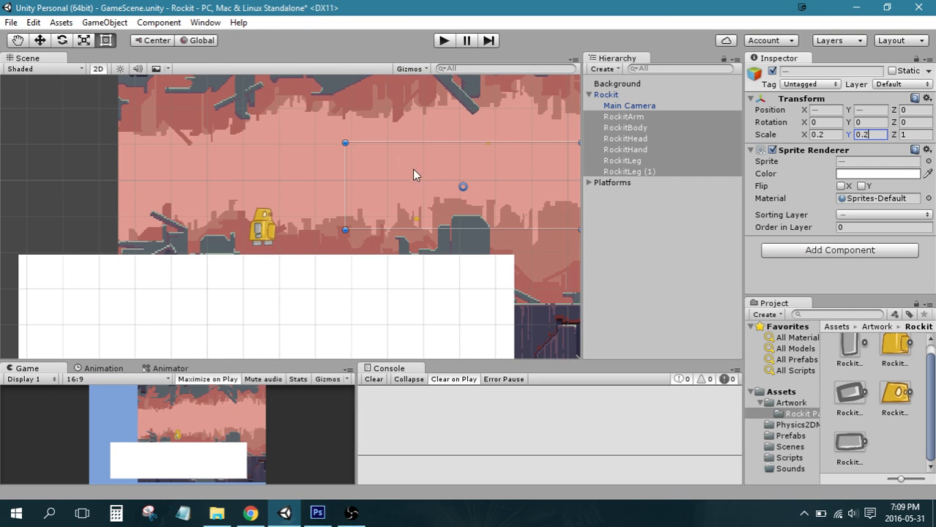
pyautogui.hotkey('ctrl', 'z')
pyautogui.hotkey('ctrl', 'z')
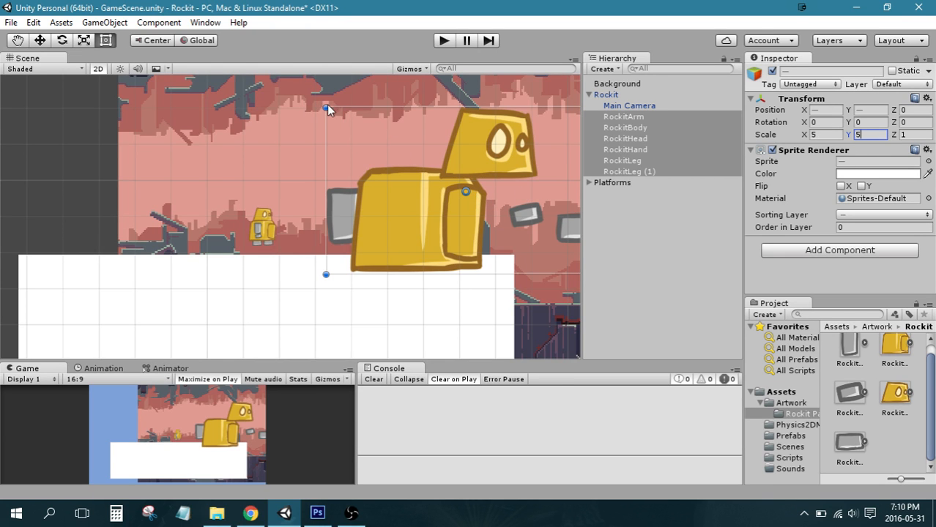
# Step: Shrink the six body parts together to a scale of about 0.98 and move them close beside the original robot
pyautogui.moveTo(327, 109); pyautogui.dragTo(359, 216)
pyautogui.moveTo(295, 202); pyautogui.dragTo(328, 222)
pyautogui.scroll(8, 346, 253)
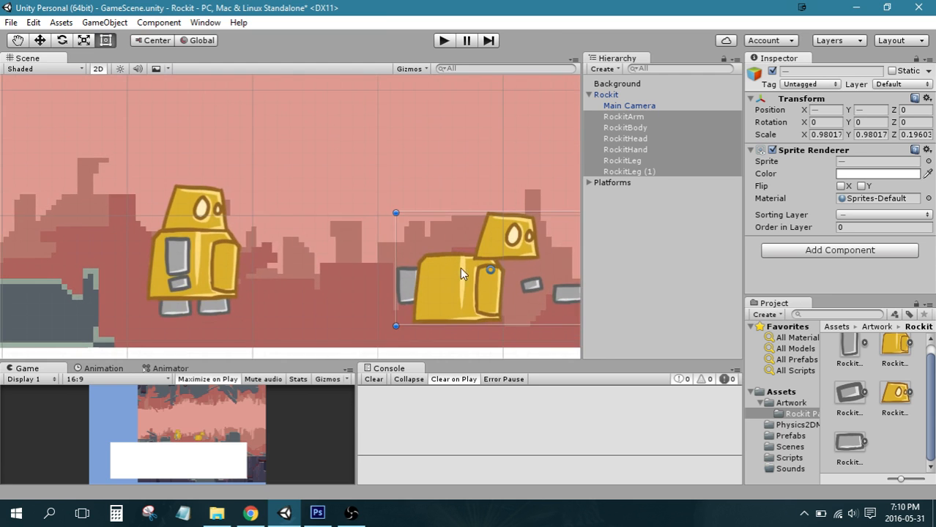
pyautogui.moveTo(461, 269); pyautogui.dragTo(397, 220)
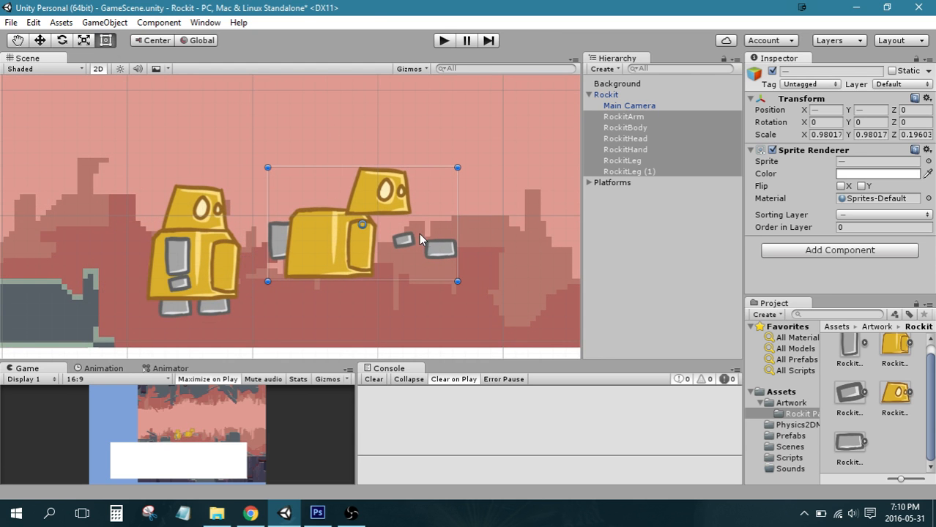
# Step: Examine the arm, body, head and leg objects under Rockit one by one and compare them with the original robot
pyautogui.click(648, 223)
pyautogui.click(629, 117)
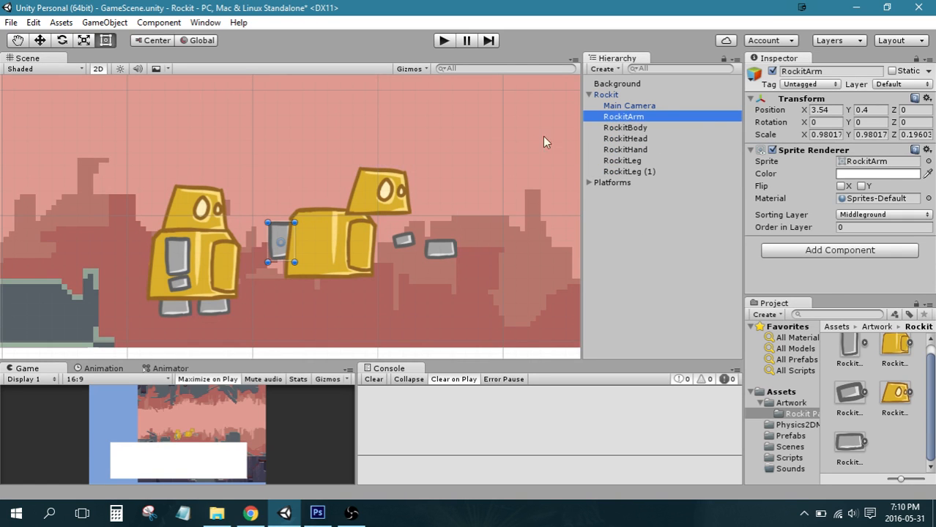
pyautogui.click(637, 127)
pyautogui.click(633, 116)
pyautogui.click(656, 140)
pyautogui.click(634, 161)
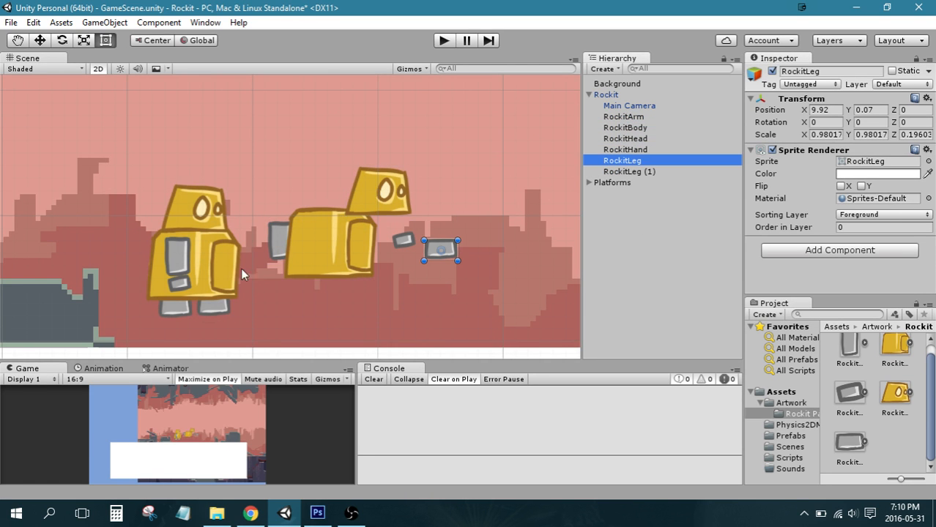
pyautogui.click(898, 347)
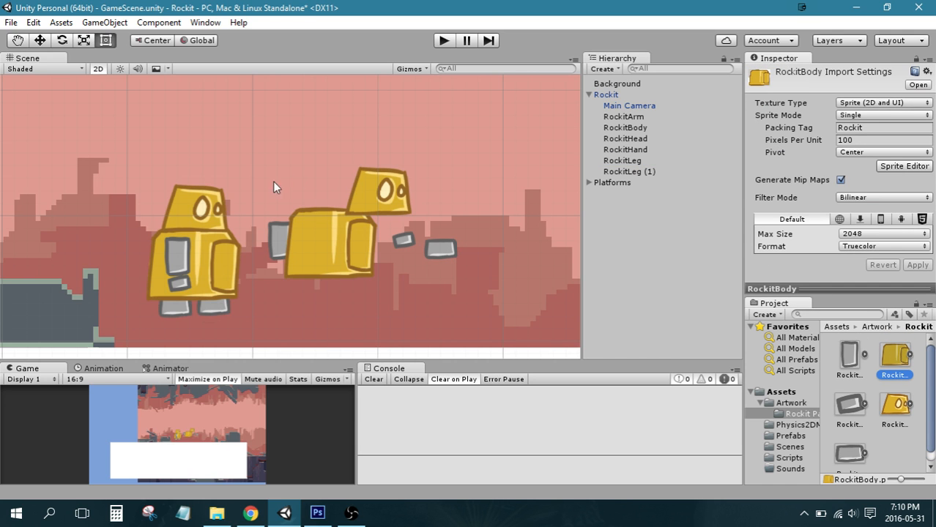
pyautogui.click(648, 129)
pyautogui.click(634, 160)
pyautogui.click(634, 139)
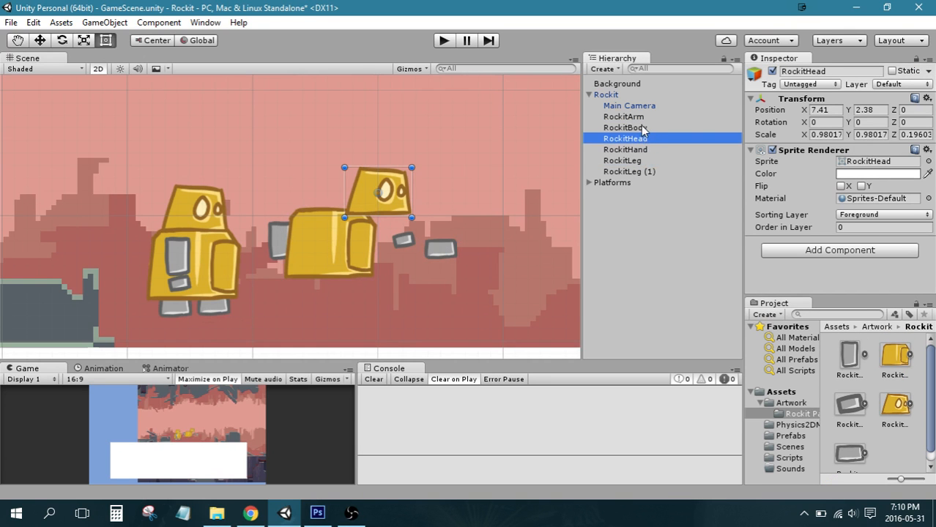
pyautogui.click(640, 118)
pyautogui.click(639, 160)
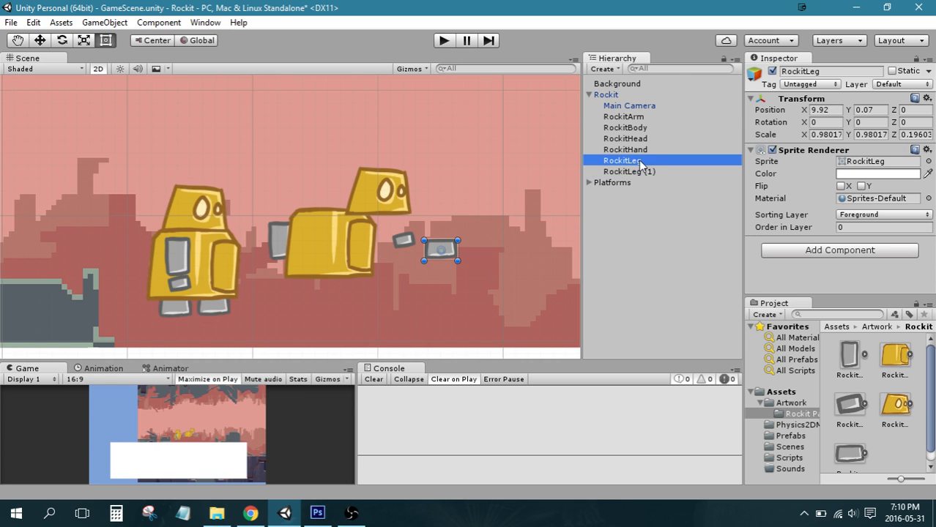
pyautogui.click(639, 117)
pyautogui.click(629, 161)
pyautogui.click(627, 127)
pyautogui.click(627, 139)
pyautogui.click(635, 160)
# Step: Place RockitHead over the original robot's head at about X 0.13, Y 1.69, and order it above RockitArm in the hierarchy
pyautogui.click(637, 139)
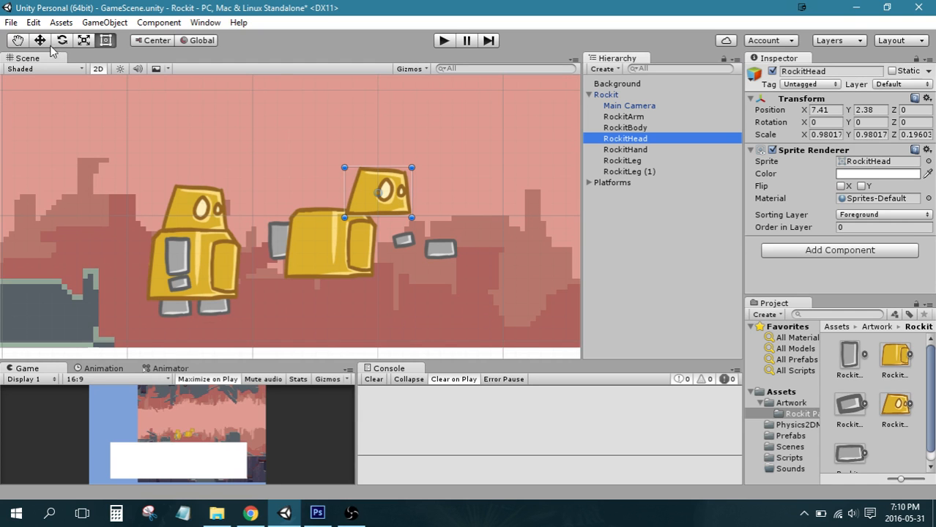
pyautogui.moveTo(391, 194); pyautogui.dragTo(199, 211)
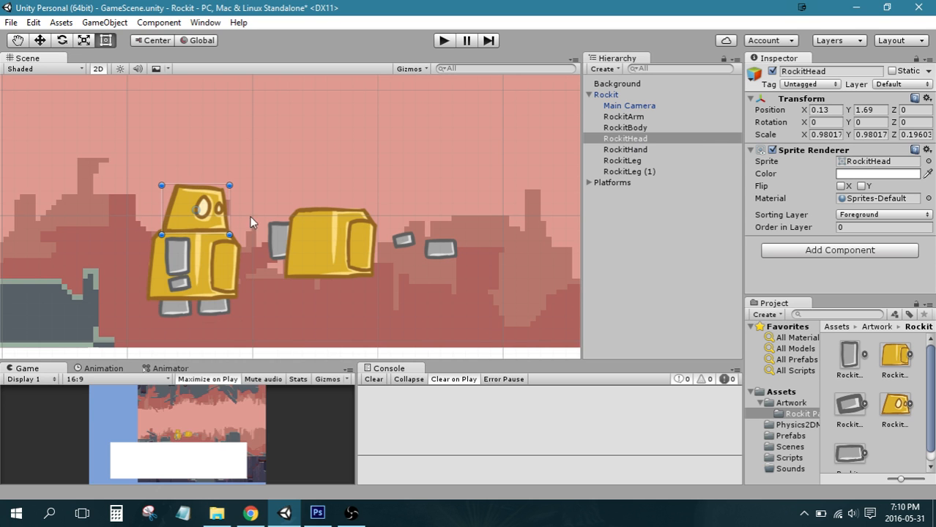
pyautogui.click(650, 141)
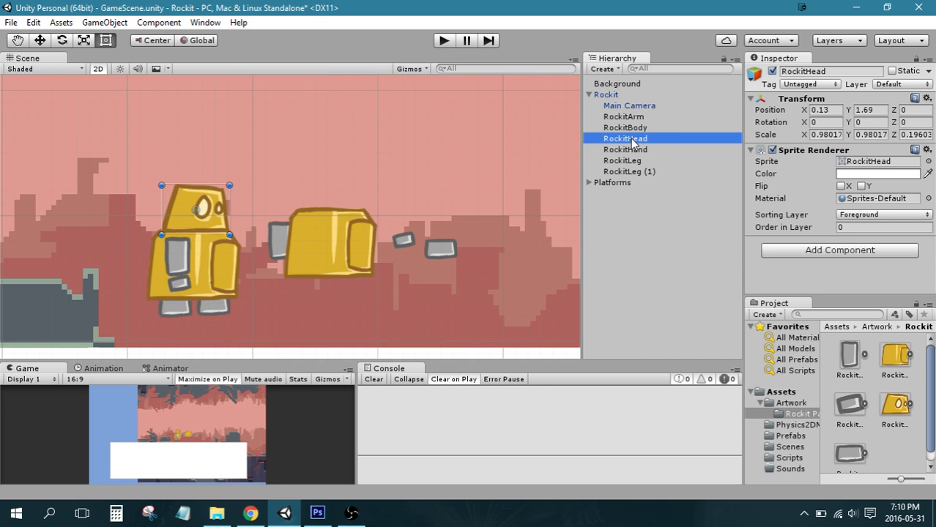
pyautogui.moveTo(634, 141); pyautogui.dragTo(635, 116)
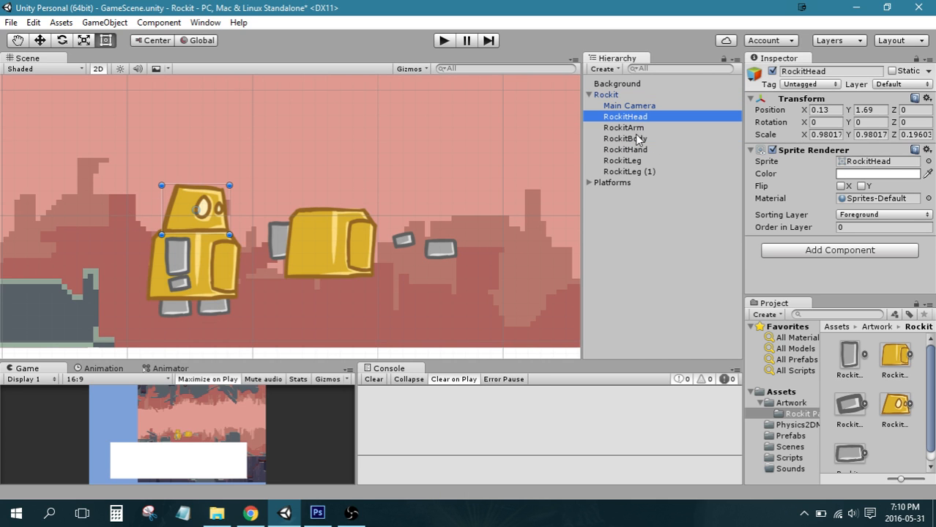
# Step: Offset RockitLeg (1) from the other leg by moving it to about X 9.43, Y -0.34
pyautogui.click(632, 173)
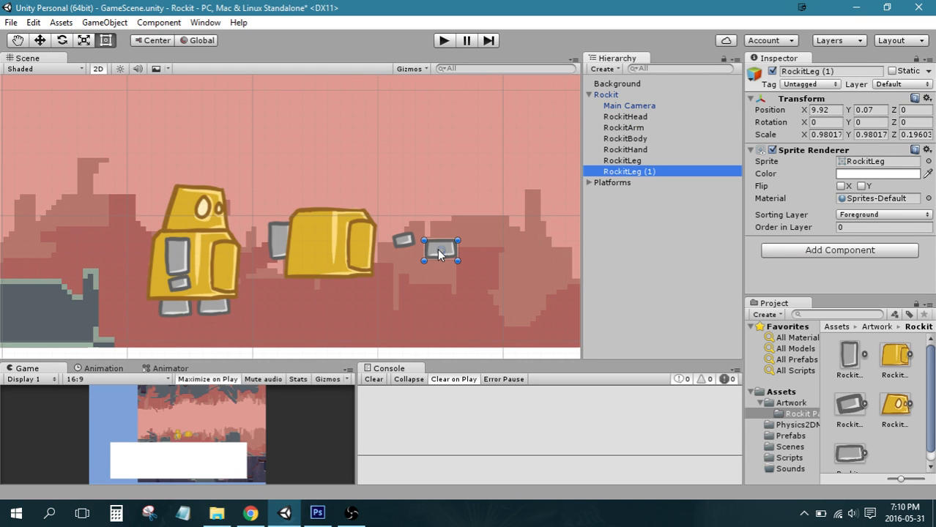
pyautogui.moveTo(440, 254); pyautogui.dragTo(427, 264)
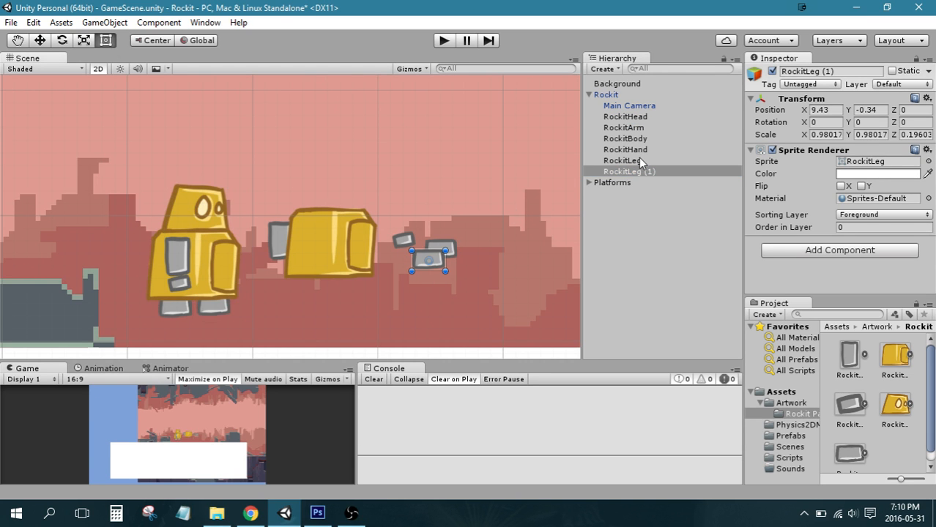
pyautogui.click(637, 162)
# Step: Place RockitBody over the original robot's body at about X -0.01, Y -0.48, and order it above RockitHead in the hierarchy
pyautogui.click(640, 118)
pyautogui.click(643, 139)
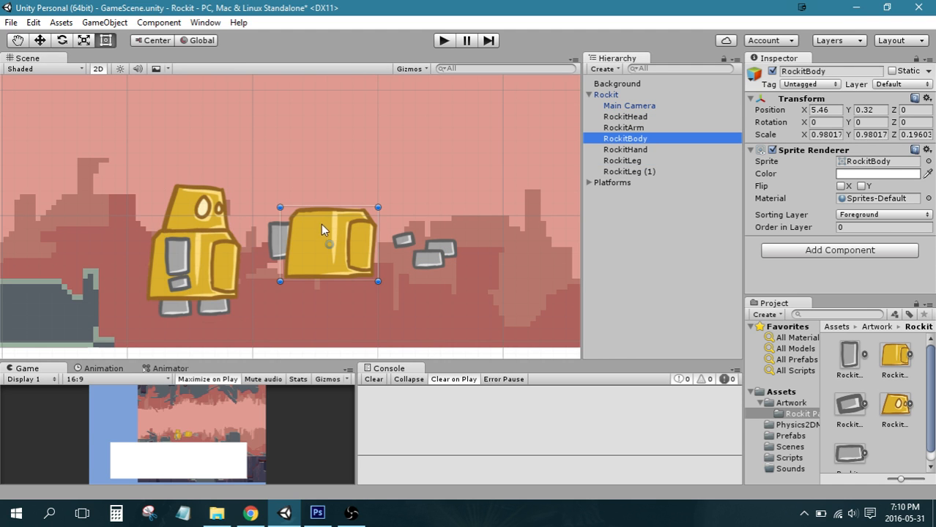
pyautogui.moveTo(322, 230); pyautogui.dragTo(184, 261)
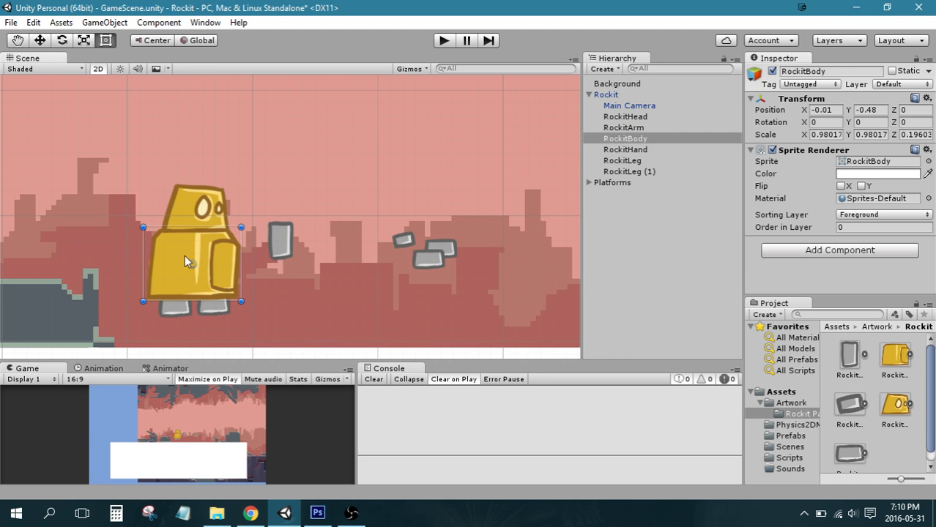
pyautogui.moveTo(627, 139); pyautogui.dragTo(630, 113)
pyautogui.click(633, 138)
# Step: Nudge RockitHead to about X 0.05, Y 1.8 so it sits on the placed body
pyautogui.click(633, 128)
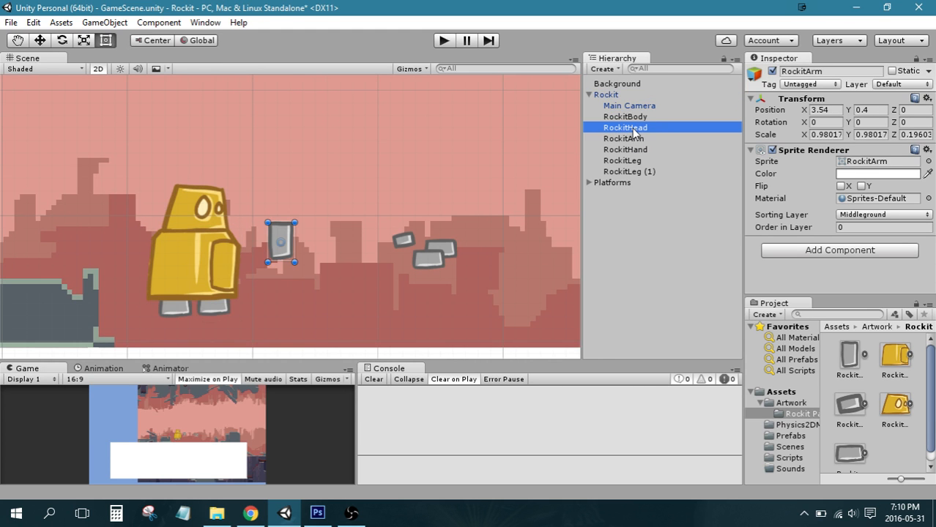
pyautogui.moveTo(200, 213); pyautogui.dragTo(198, 213)
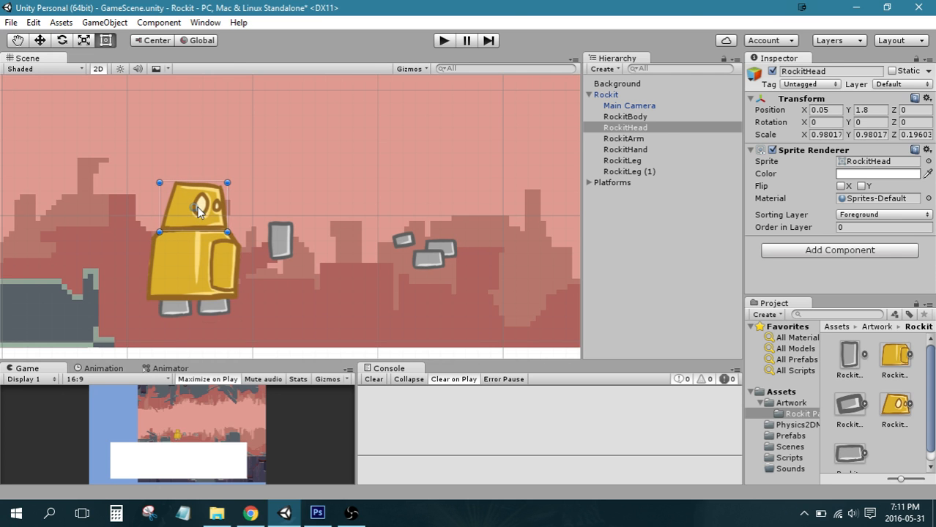
pyautogui.click(640, 139)
pyautogui.click(642, 117)
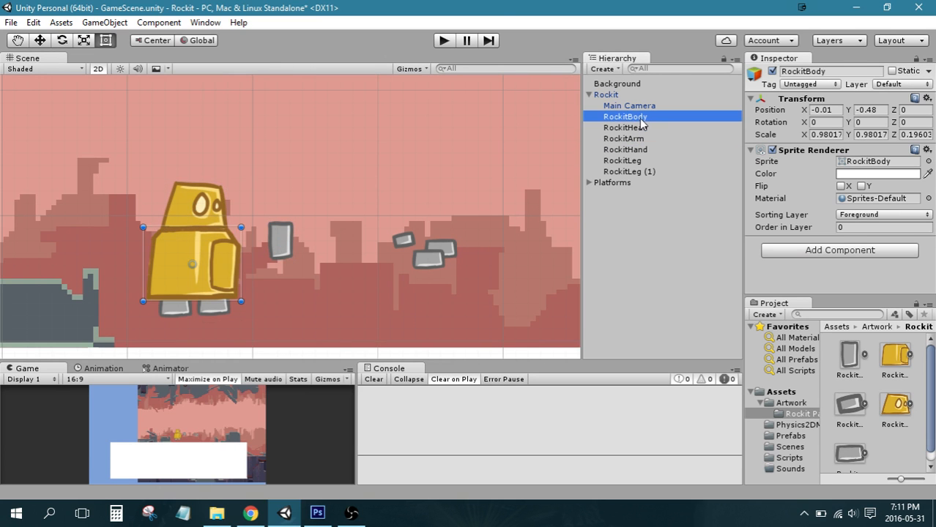
pyautogui.click(642, 127)
# Step: Place RockitArm over the robot's body at about X -0.58, Y -0.12, and order it above RockitBody in the hierarchy
pyautogui.click(642, 139)
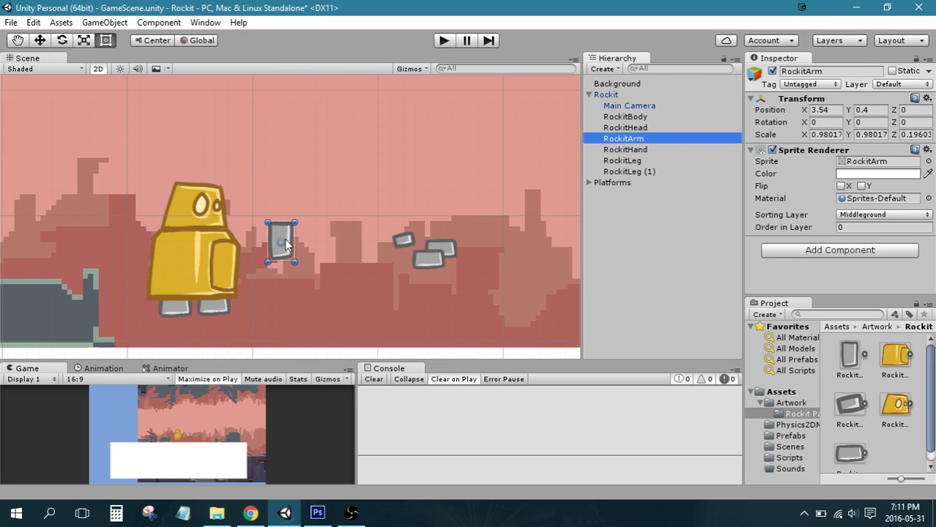
pyautogui.moveTo(284, 244); pyautogui.dragTo(179, 257)
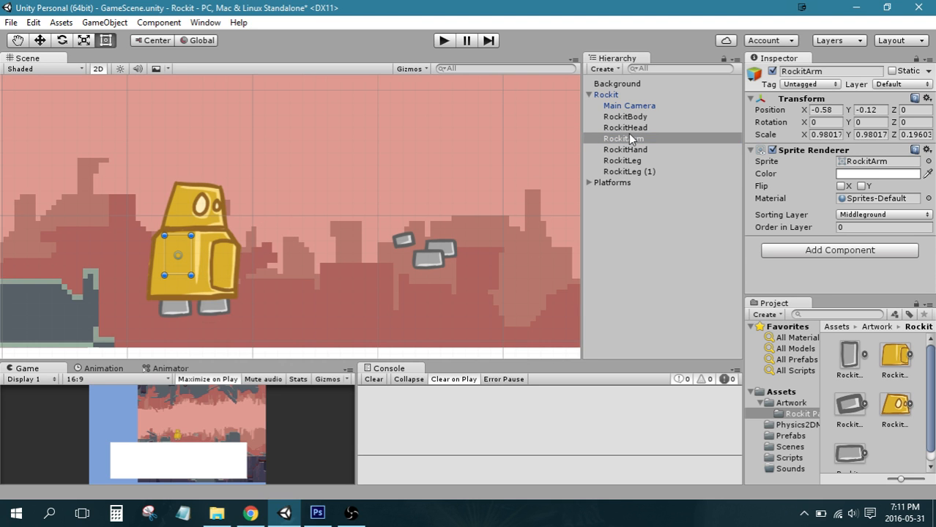
pyautogui.moveTo(631, 140); pyautogui.dragTo(642, 119)
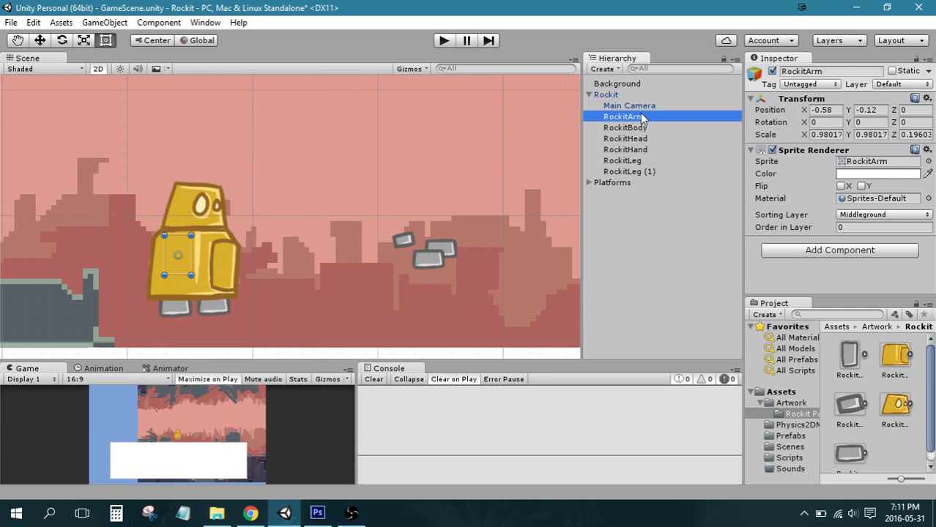
# Step: Set RockitArm's sorting layer to Foreground and check the layer of the hand and both legs
pyautogui.click(871, 216)
pyautogui.click(844, 277)
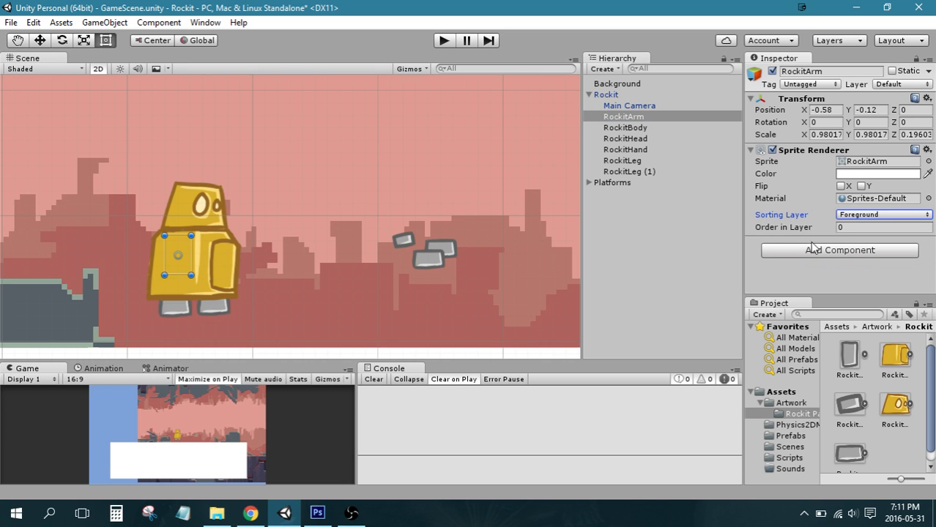
pyautogui.click(642, 151)
pyautogui.click(627, 160)
pyautogui.click(638, 173)
pyautogui.click(614, 117)
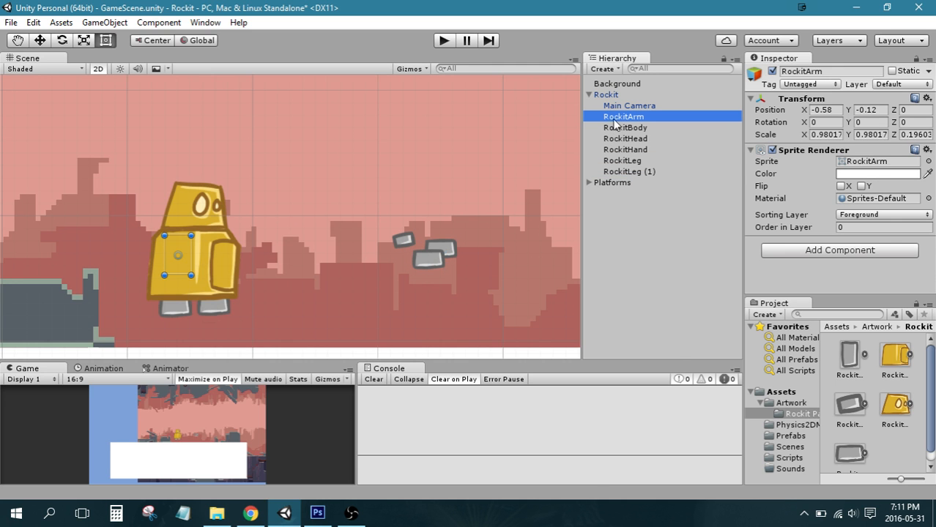
# Step: Move RockitBody off the original robot to about X 3.1, Y -0.15, and order RockitHead above RockitArm in the hierarchy
pyautogui.moveTo(211, 260); pyautogui.dragTo(264, 257)
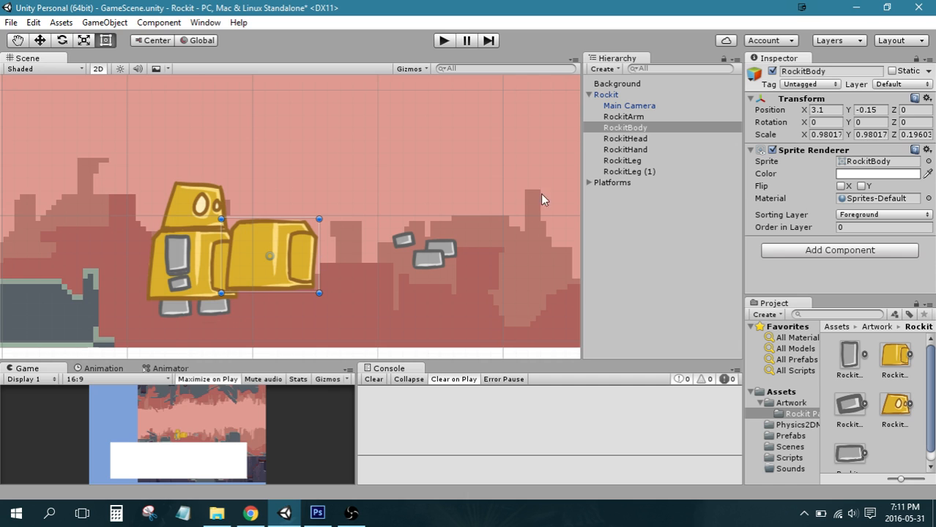
pyautogui.click(192, 214)
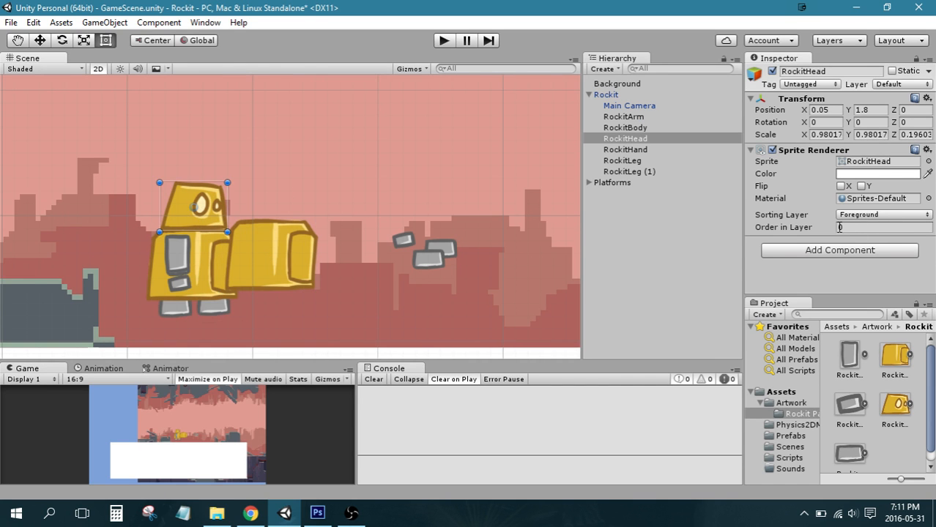
pyautogui.moveTo(635, 139); pyautogui.dragTo(638, 121)
# Step: Examine the sorting layer and Order in Layer of the head, body, hand and arm parts
pyautogui.click(872, 227)
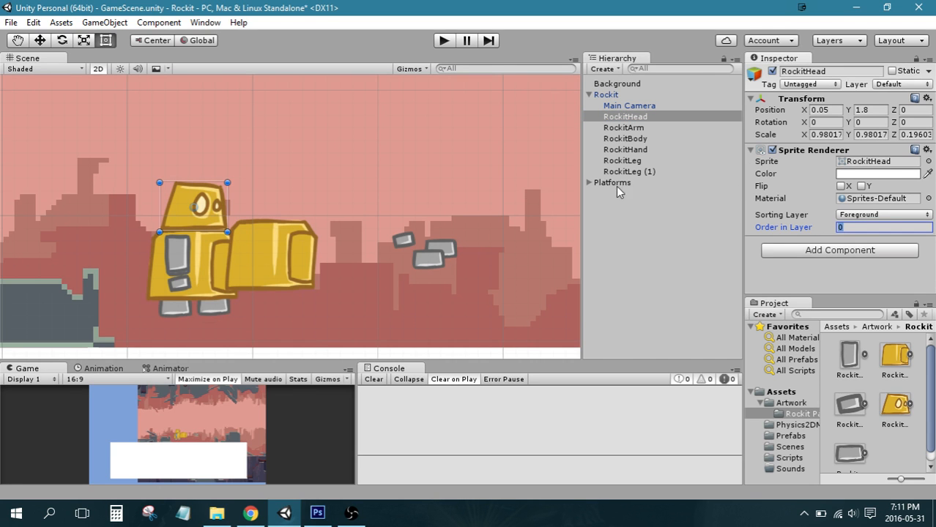
pyautogui.click(633, 141)
pyautogui.click(636, 150)
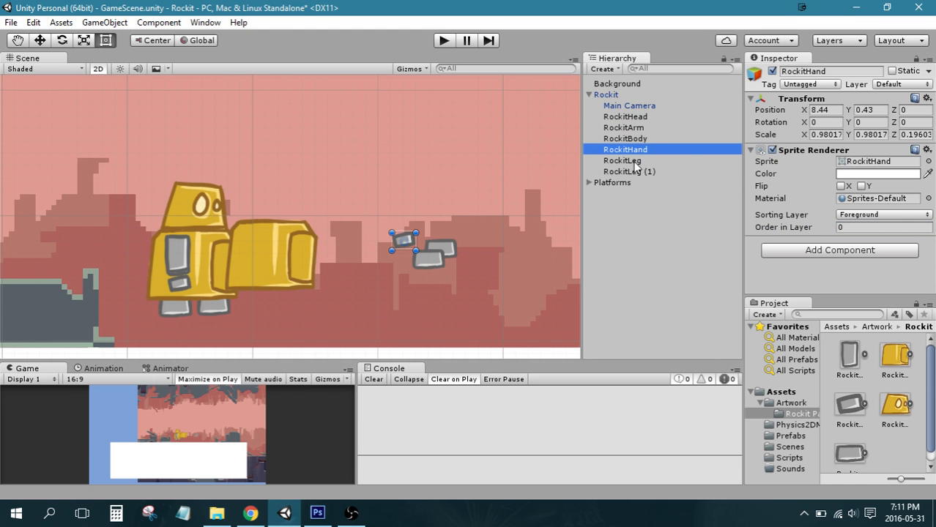
pyautogui.click(632, 128)
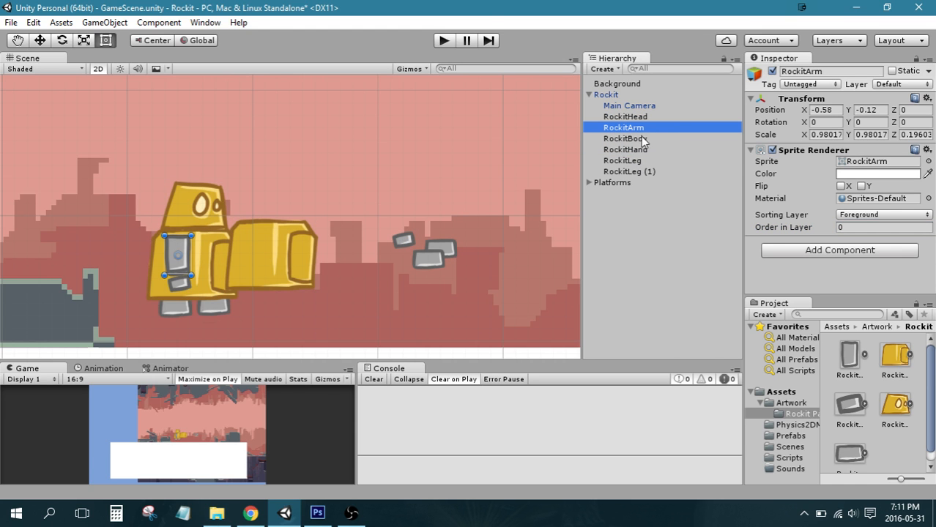
pyautogui.click(850, 227)
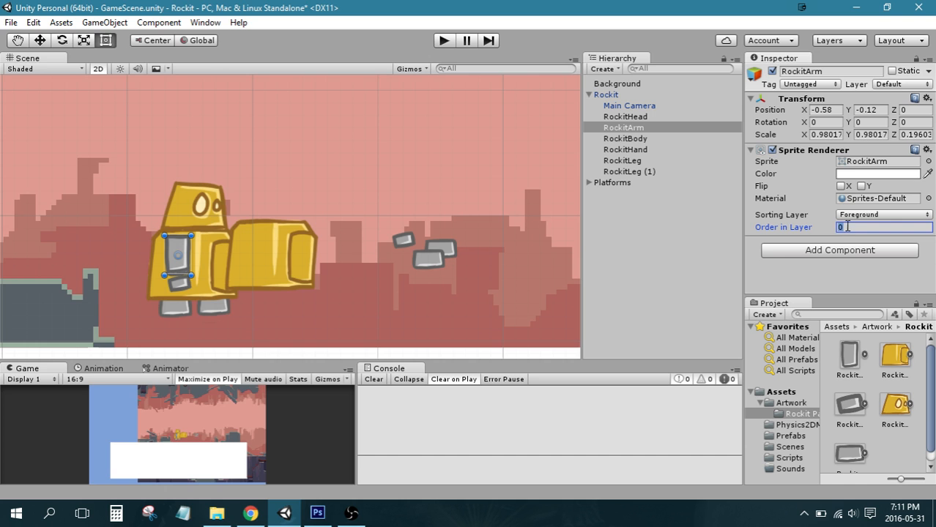
pyautogui.click(643, 116)
pyautogui.click(643, 150)
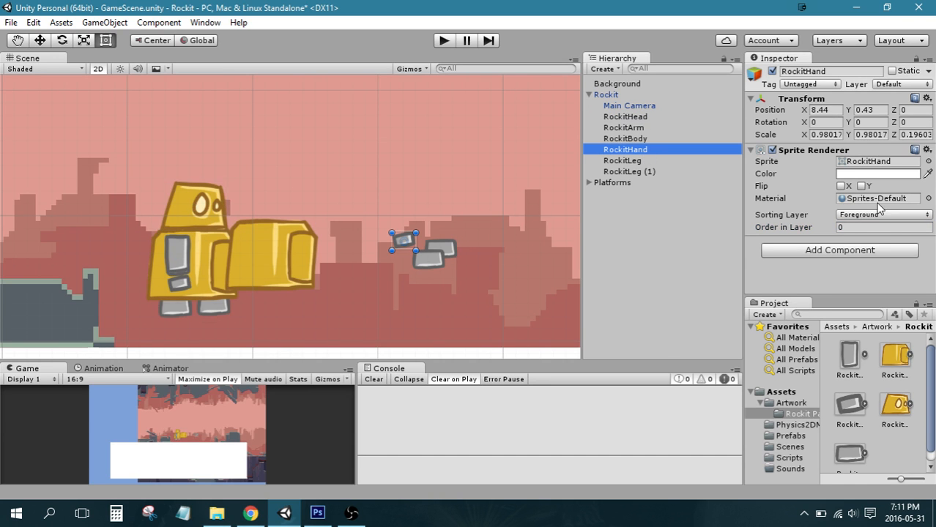
pyautogui.click(619, 138)
# Step: Set RockitArm's Order in Layer to 1 and place it over the hand at about X 8.37, Y 1.15
pyautogui.click(636, 127)
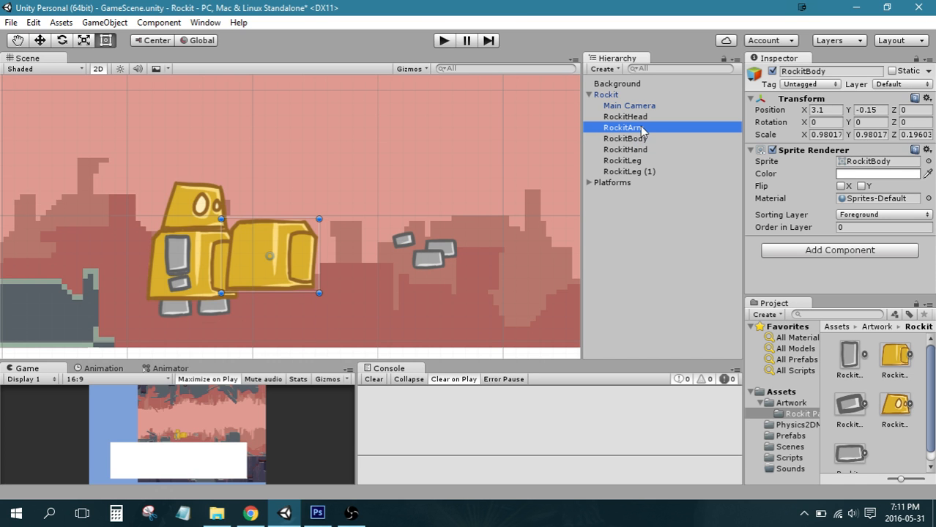
pyautogui.moveTo(183, 253); pyautogui.dragTo(402, 218)
pyautogui.click(831, 227)
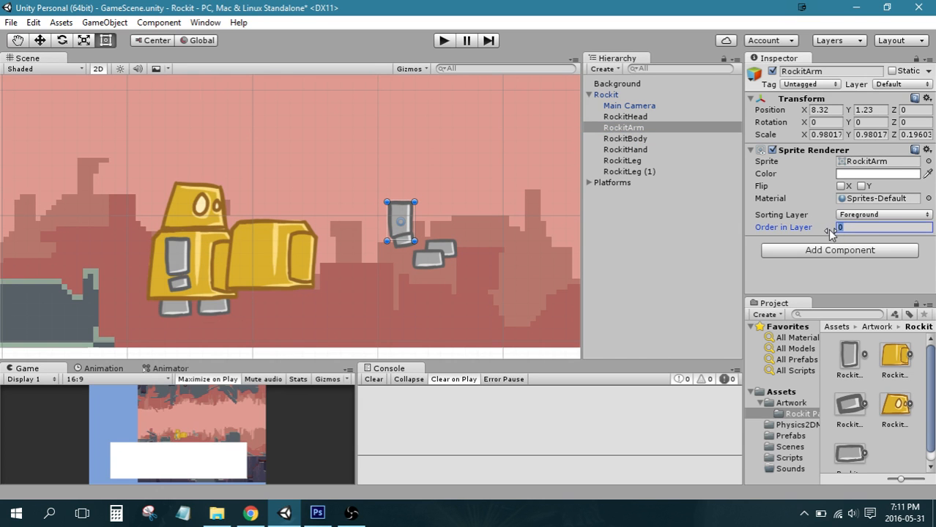
pyautogui.click(636, 137)
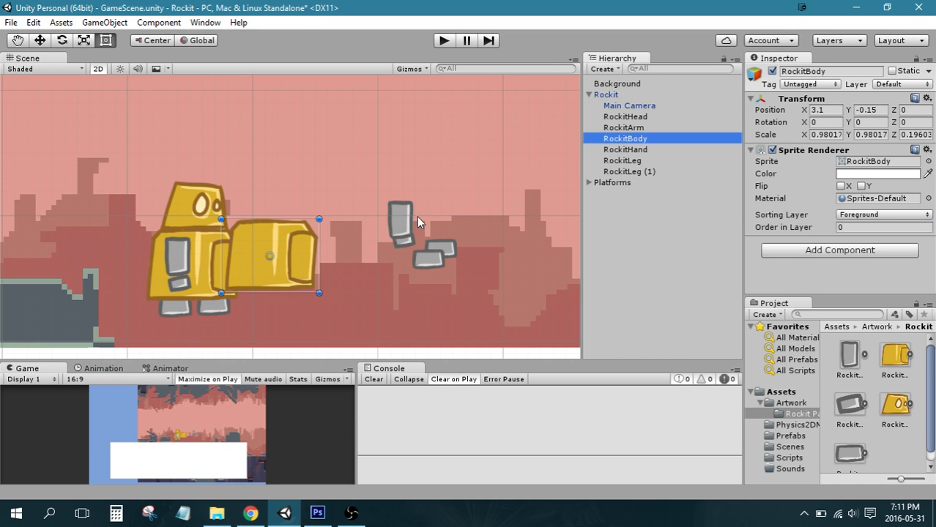
pyautogui.click(409, 213)
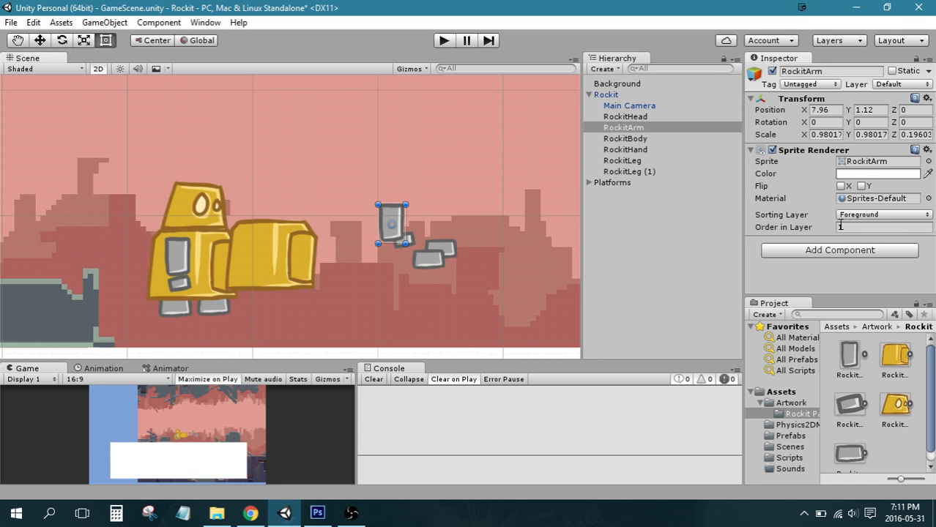
pyautogui.moveTo(392, 226); pyautogui.dragTo(403, 224)
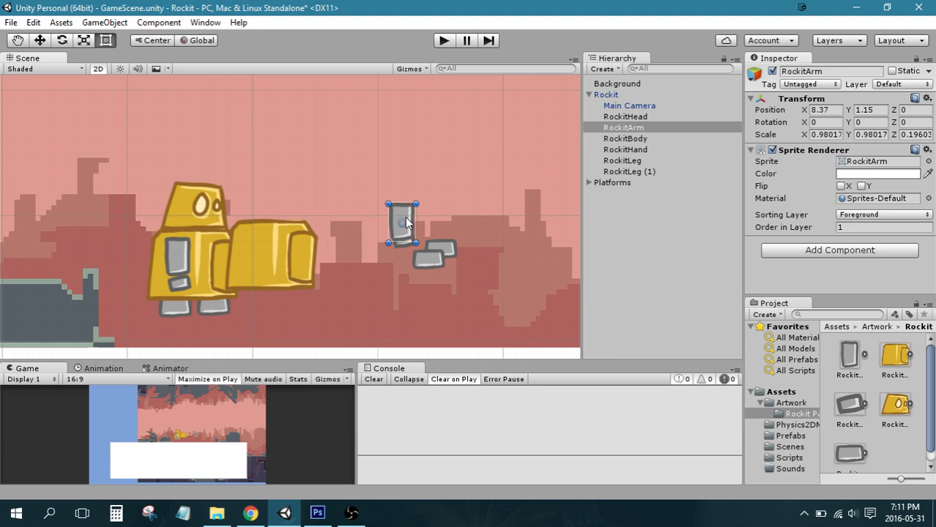
# Step: Place RockitBody behind the arm at about X 8.65, Y 1.39, and RockitHead on top of it at about X 8.76, Y 3.56
pyautogui.click(277, 267)
pyautogui.moveTo(276, 267); pyautogui.dragTo(416, 216)
pyautogui.moveTo(200, 213); pyautogui.dragTo(419, 167)
# Step: Set RockitHead's Order in Layer to 2
pyautogui.click(863, 227)
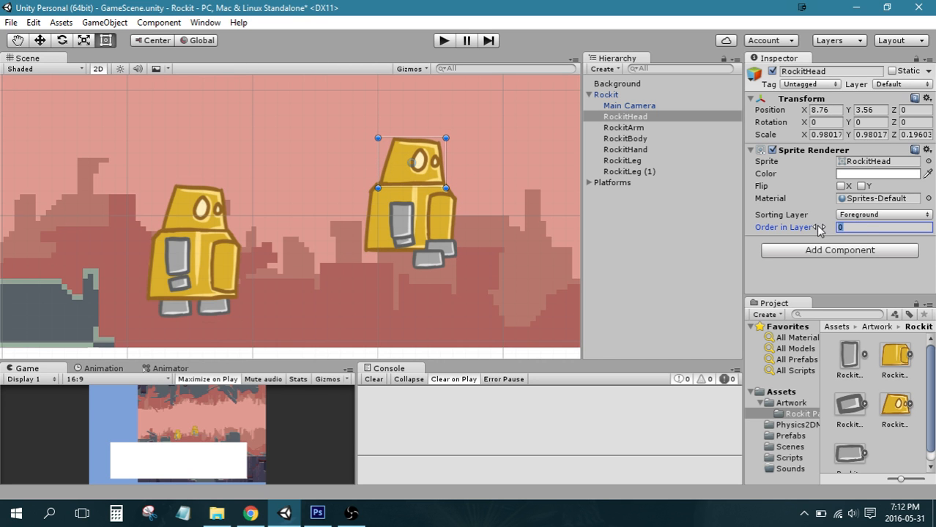
pyautogui.write('2')
pyautogui.press('Return')
# Step: Move RockitLeg beneath the assembled body to about X 9.51, Y -0.23
pyautogui.click(624, 139)
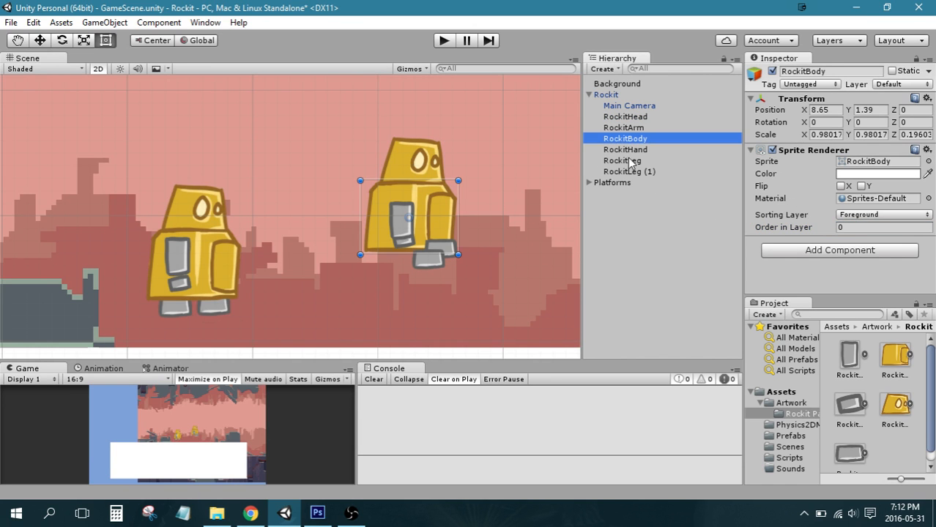
pyautogui.click(625, 149)
pyautogui.click(633, 160)
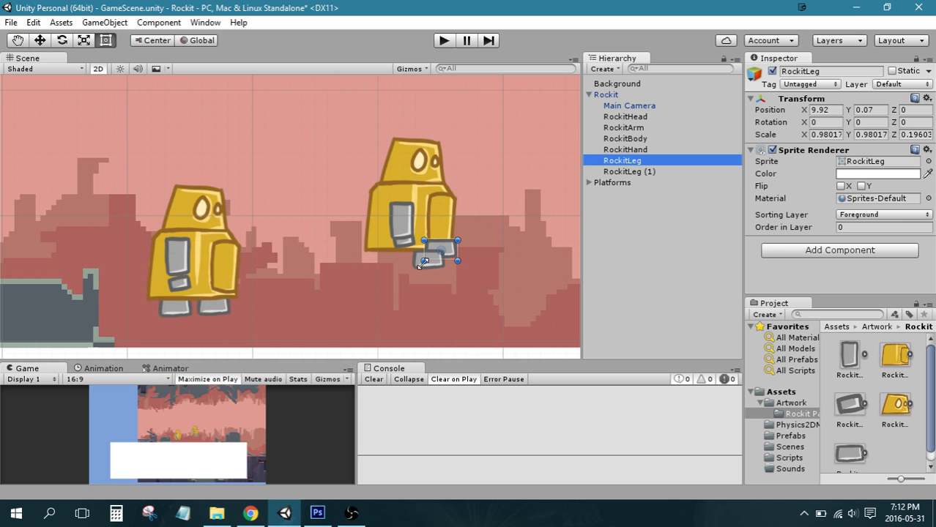
pyautogui.moveTo(442, 253); pyautogui.dragTo(424, 264)
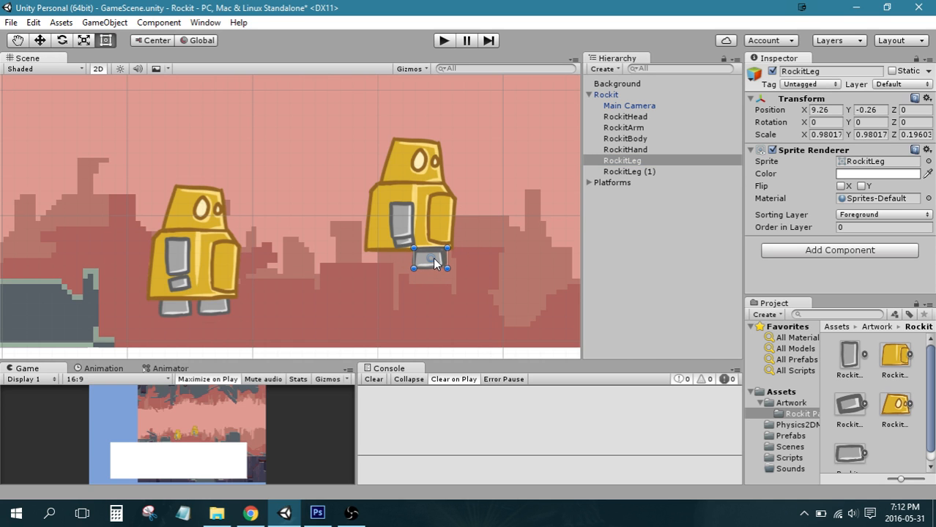
pyautogui.click(850, 228)
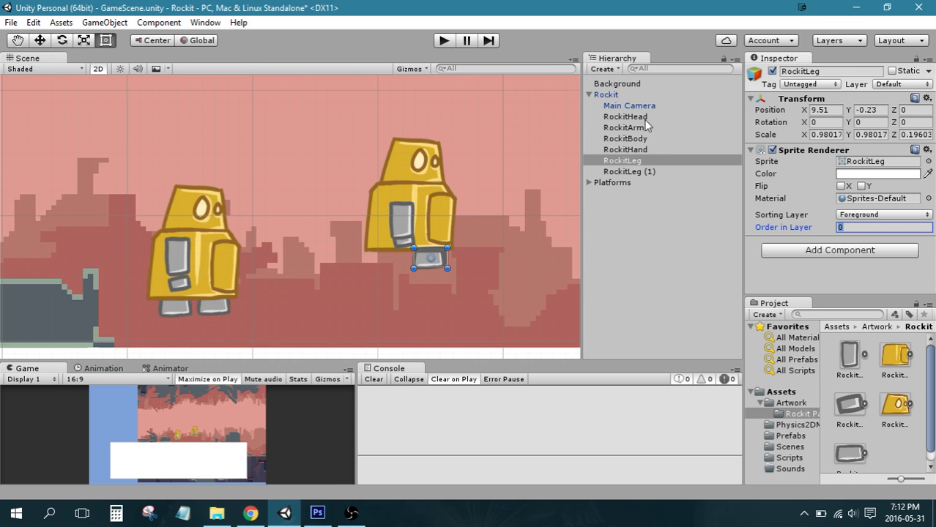
pyautogui.click(648, 139)
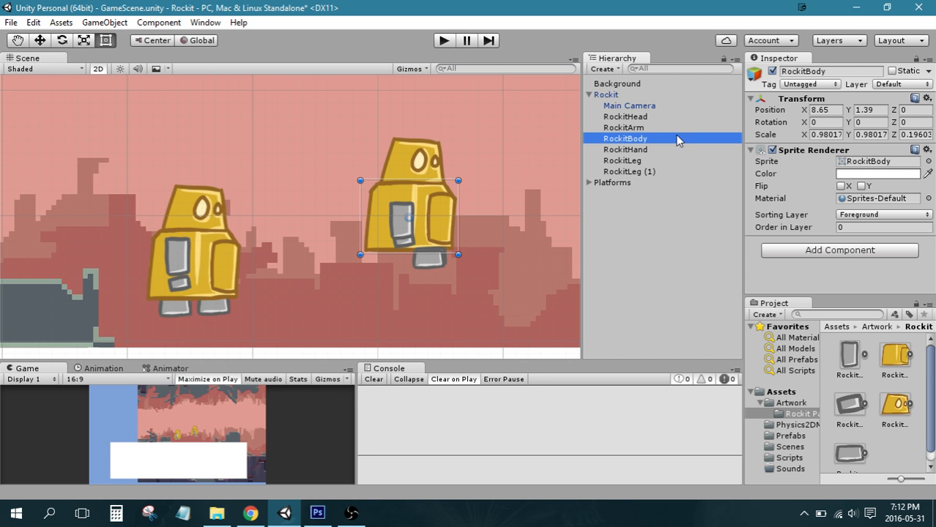
pyautogui.click(351, 514)
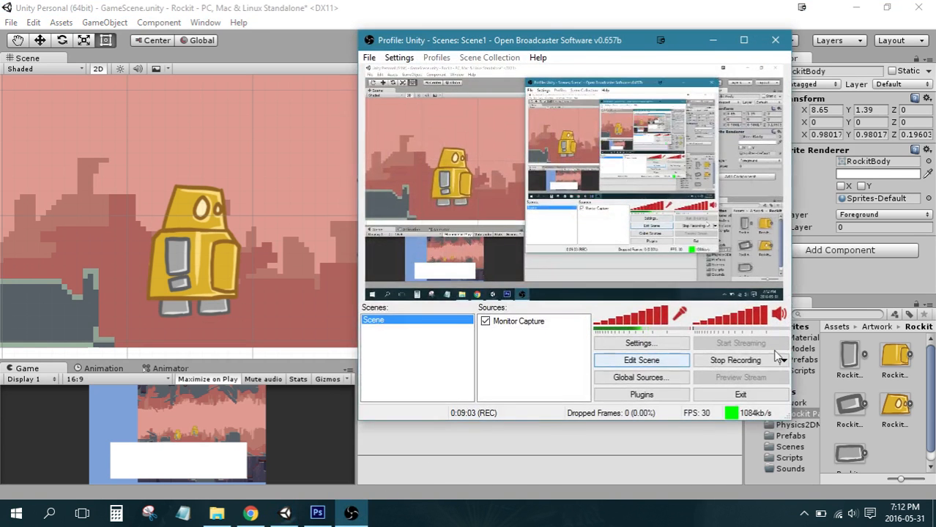